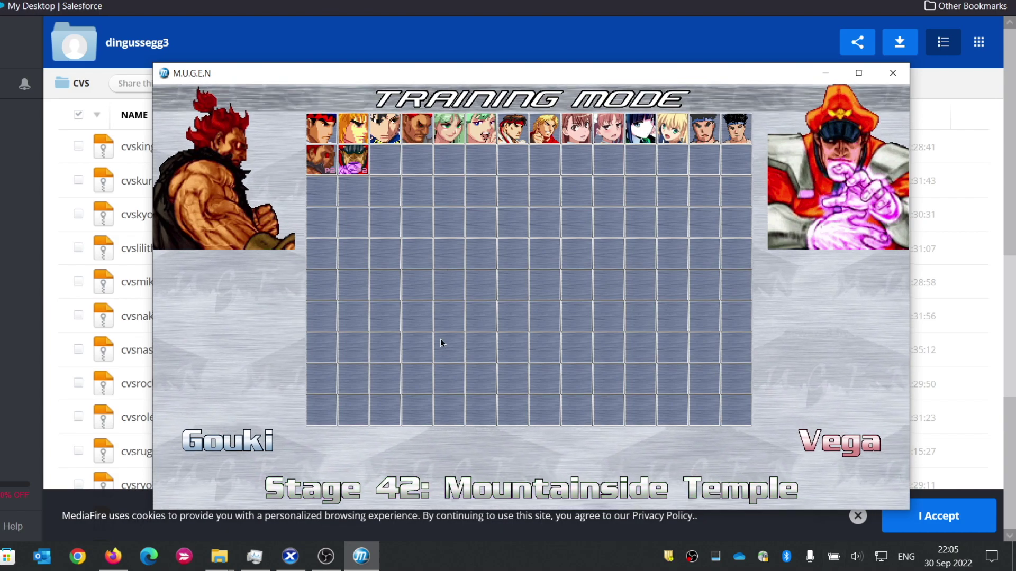
- Browse the available stages and start the training match between Gouki and Vega
key("Left")
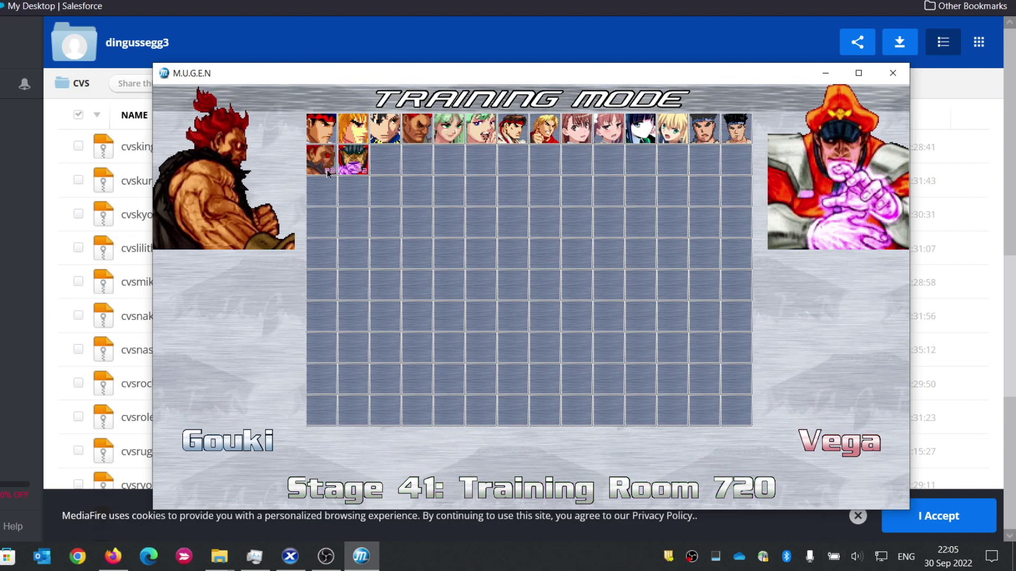
key("Right")
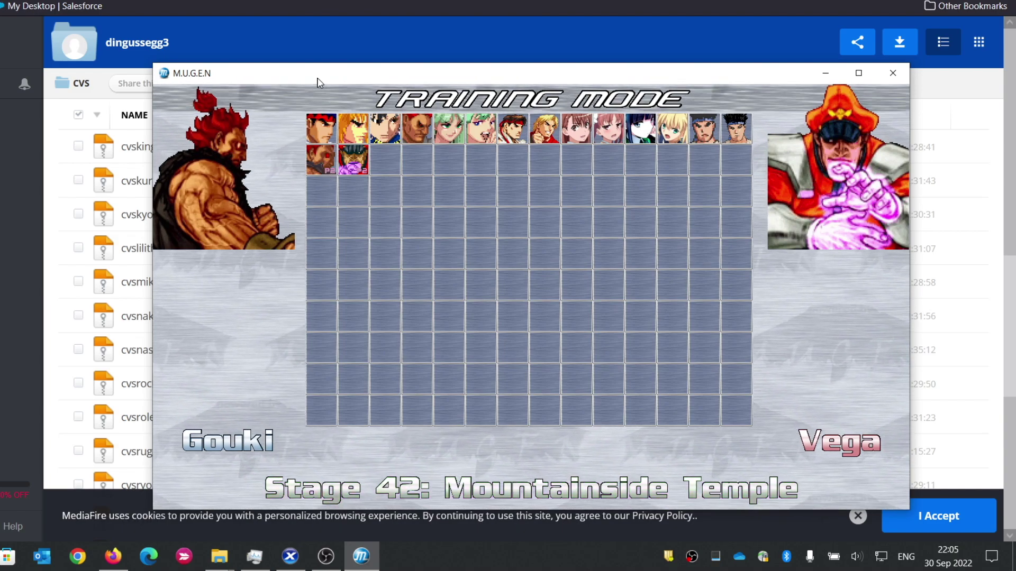
key("Return")
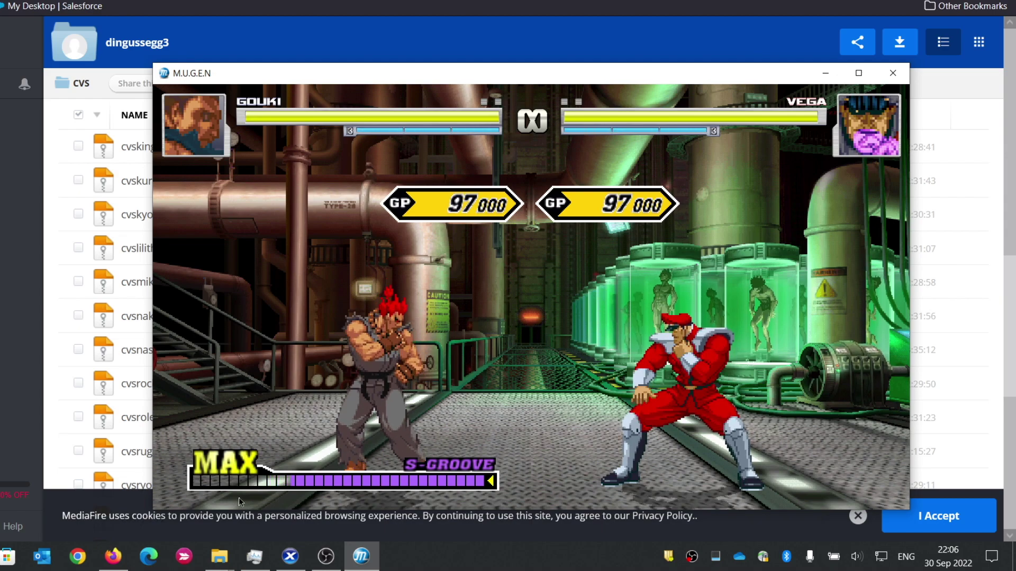
left_click(313, 1)
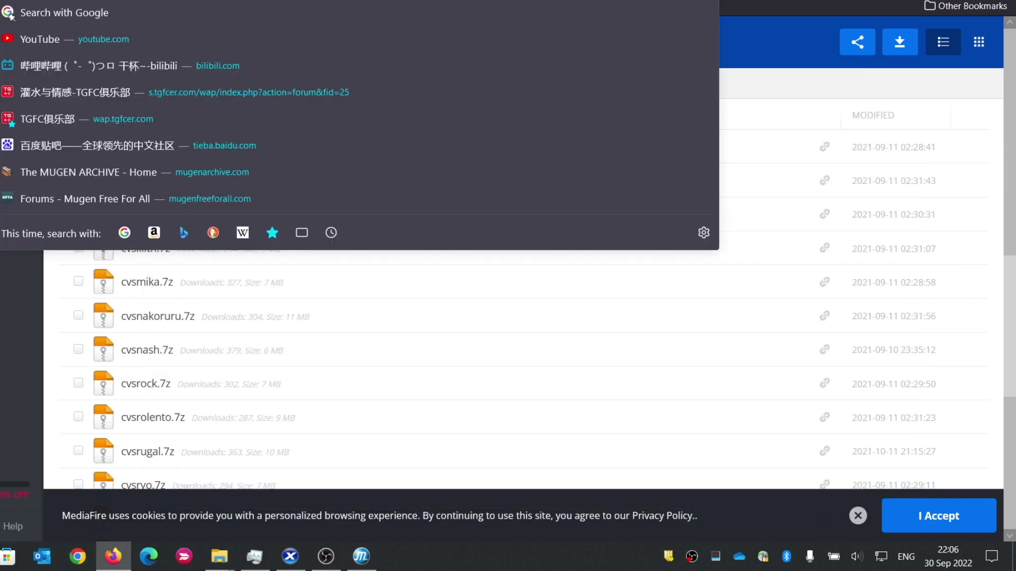
left_click(314, 1)
left_click(313, 1)
key("Escape")
- Switch to File Explorer and open the cvsvega character folder inside mugen_1.1b_Starter's chars folder
left_click(313, 1)
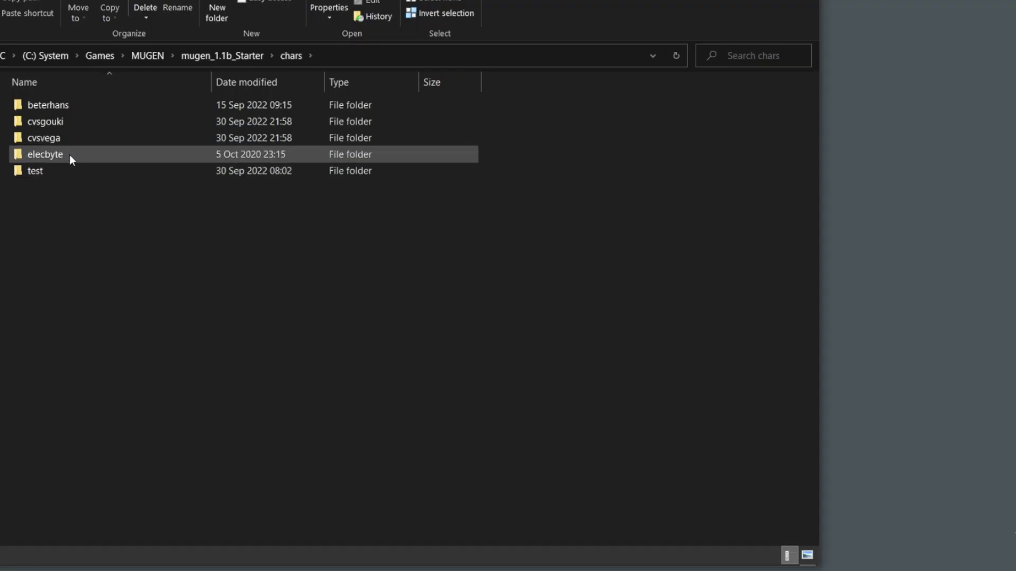
left_click(81, 126)
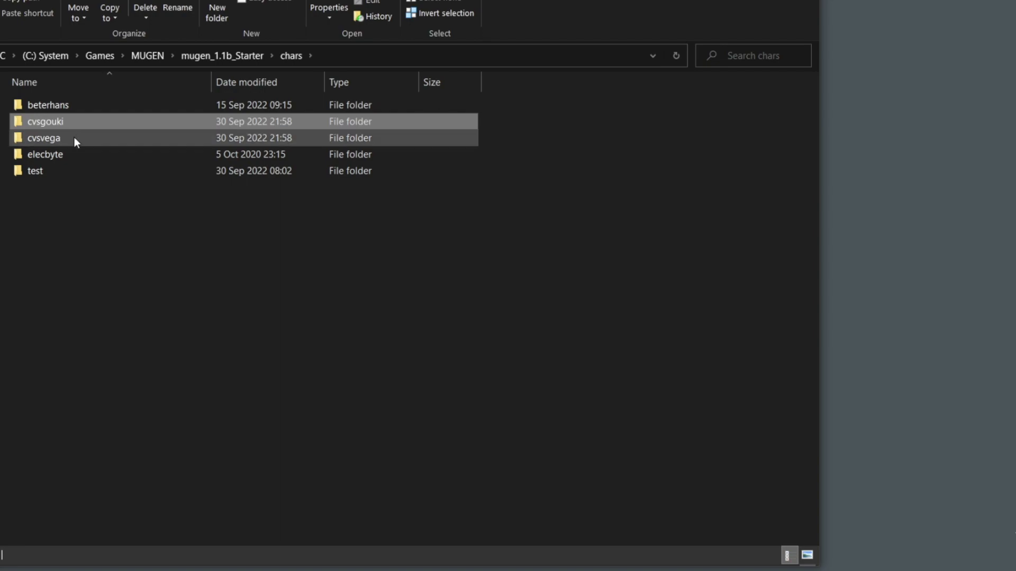
left_click(74, 137)
left_click(75, 120)
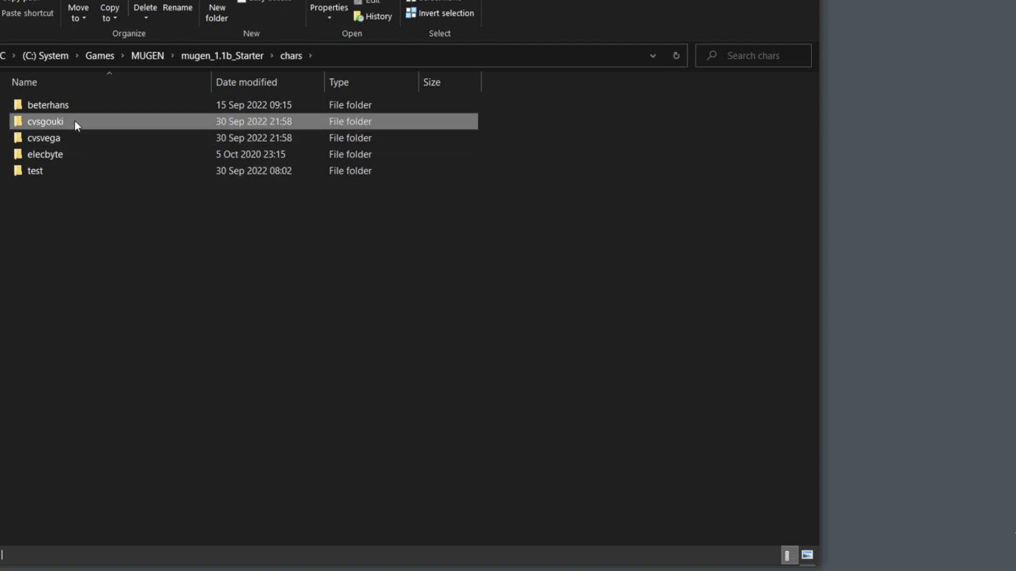
left_click(72, 140)
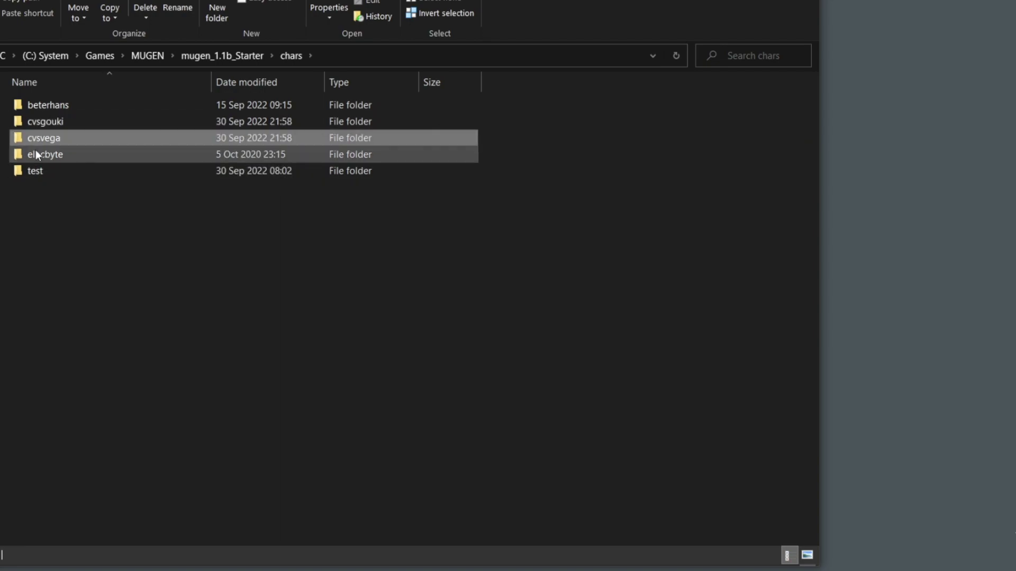
mouse_move(40, 140)
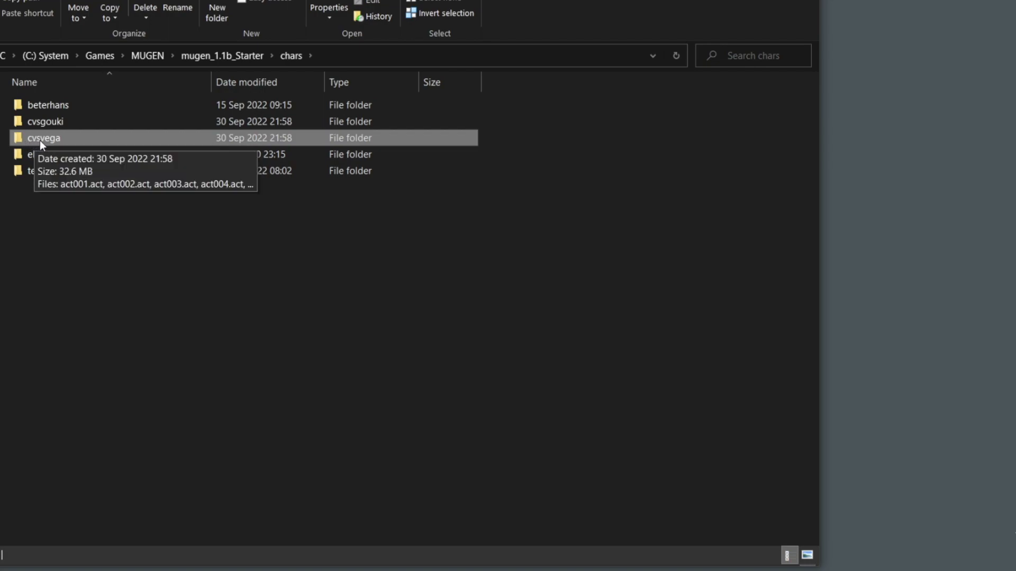
double_click(79, 139)
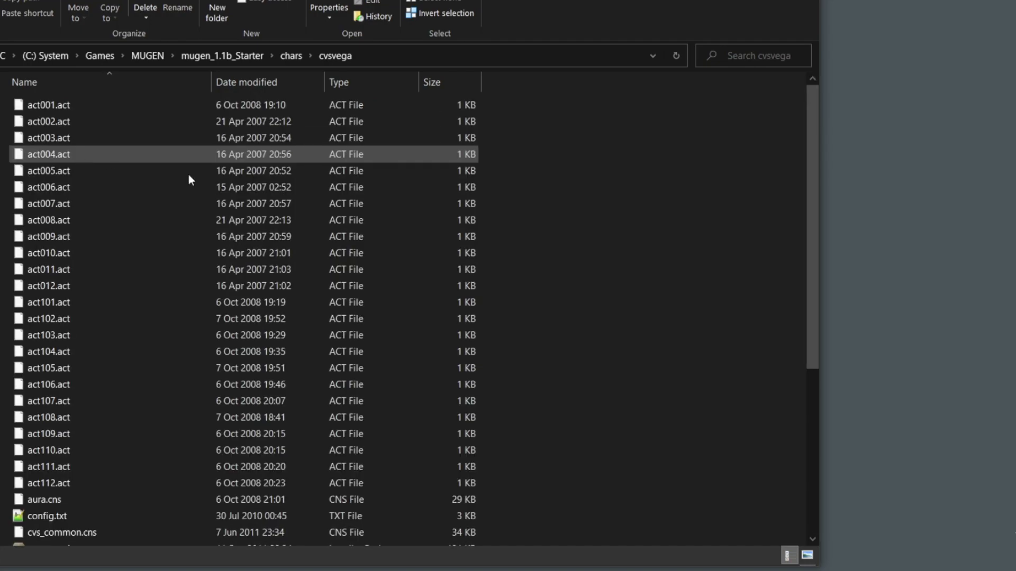
- Look through the files in the cvsvega folder, from the act palettes down to the text files
scroll(194, 195, "down", 5)
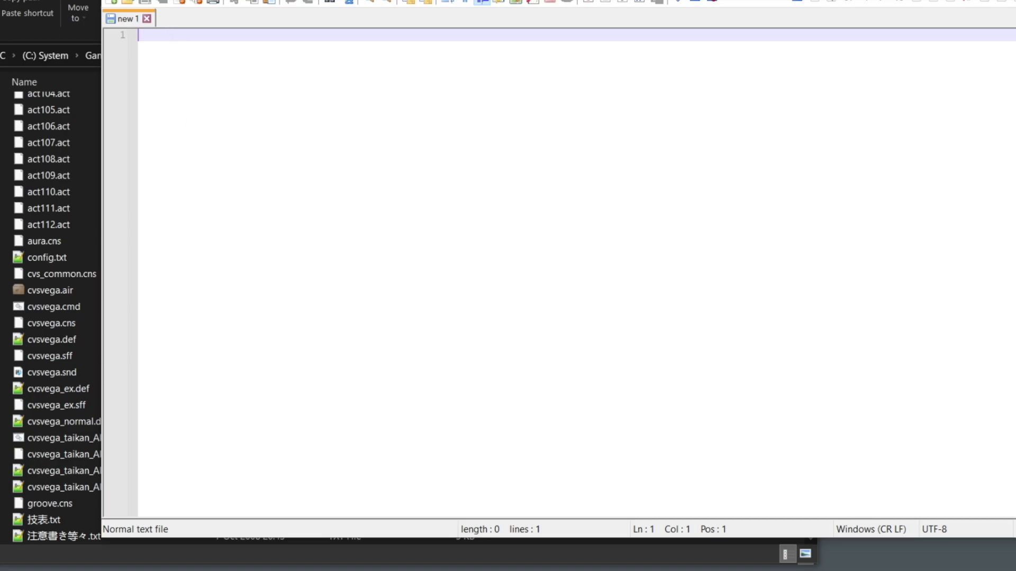
left_click(83, 140)
scroll(85, 187, "up", 2)
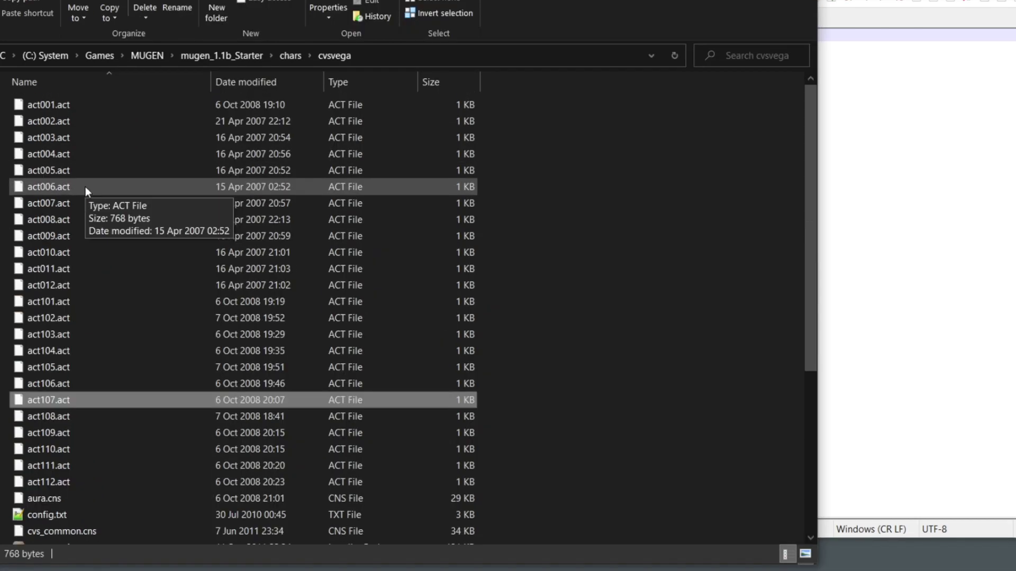
scroll(89, 190, "down", 2)
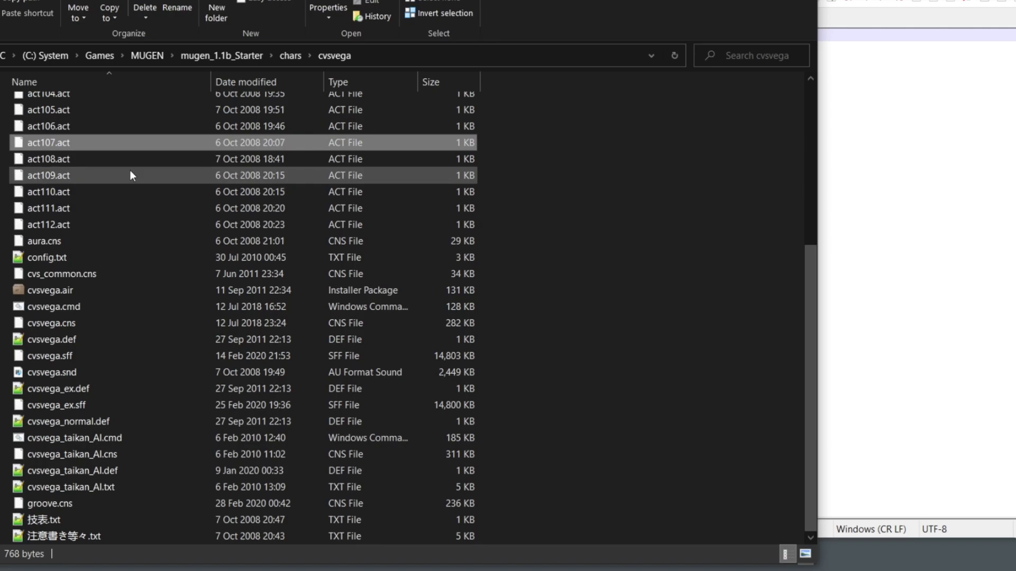
left_click(71, 240)
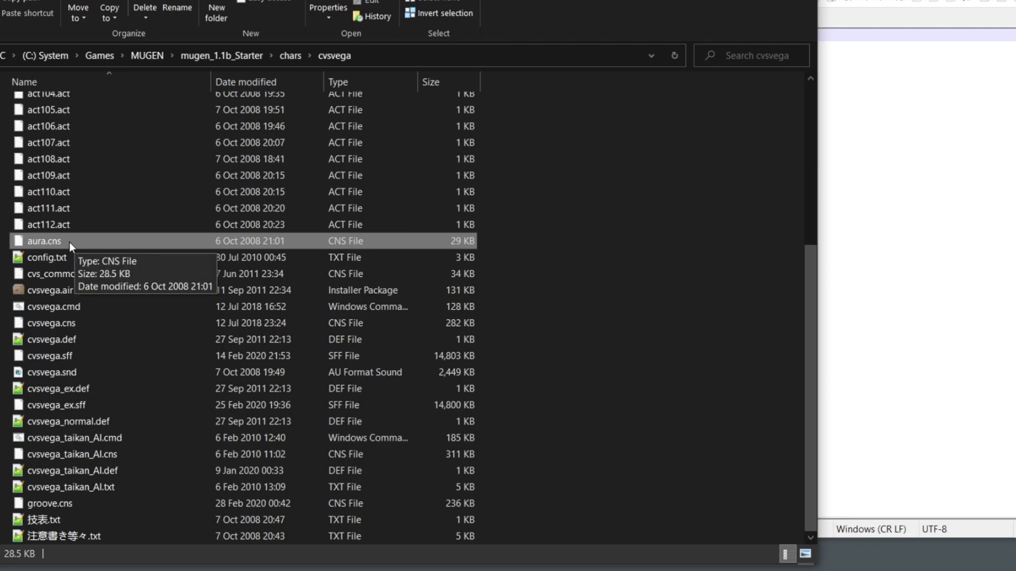
left_click(69, 258, "ctrl")
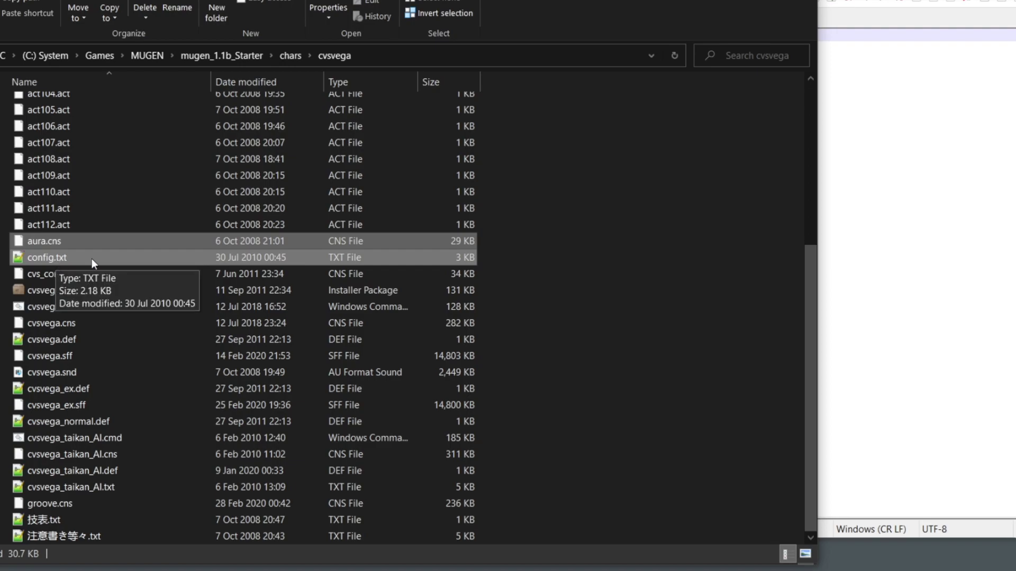
left_click(75, 257)
left_click(53, 241)
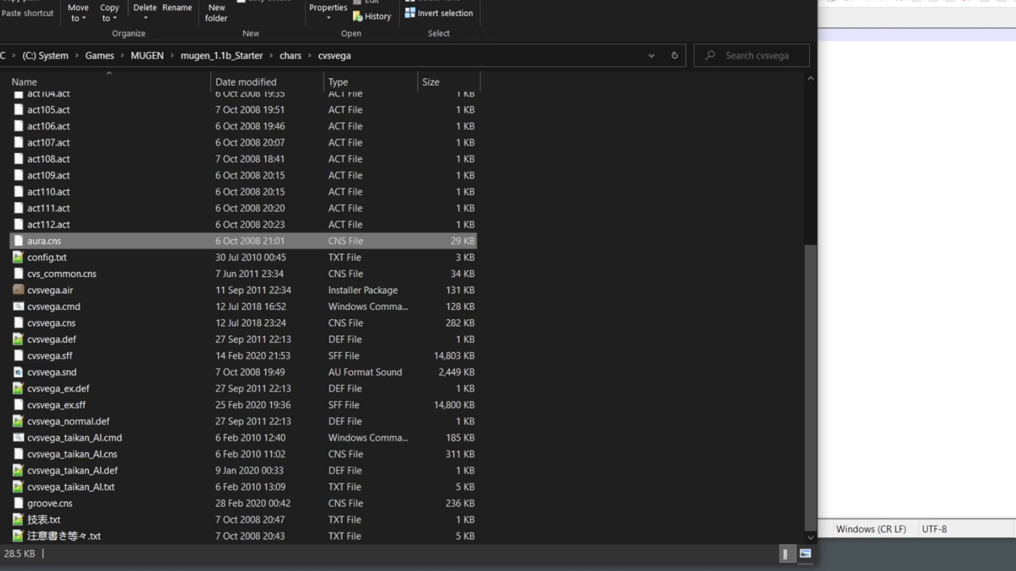
- Check the advanced view settings in Folder Options, including hiding known file extensions, and close them without changes
left_click(11, 0)
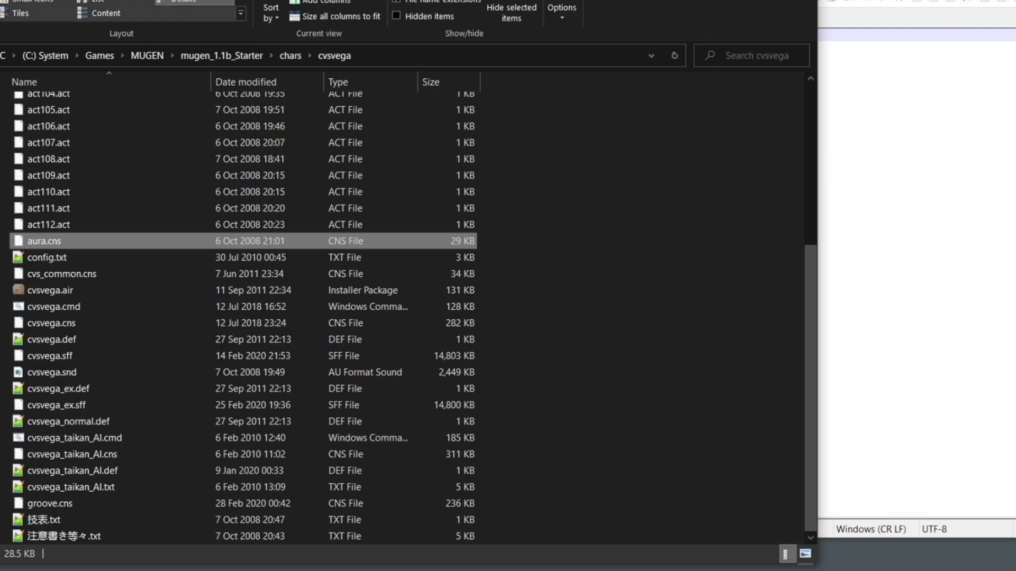
left_click(560, 6)
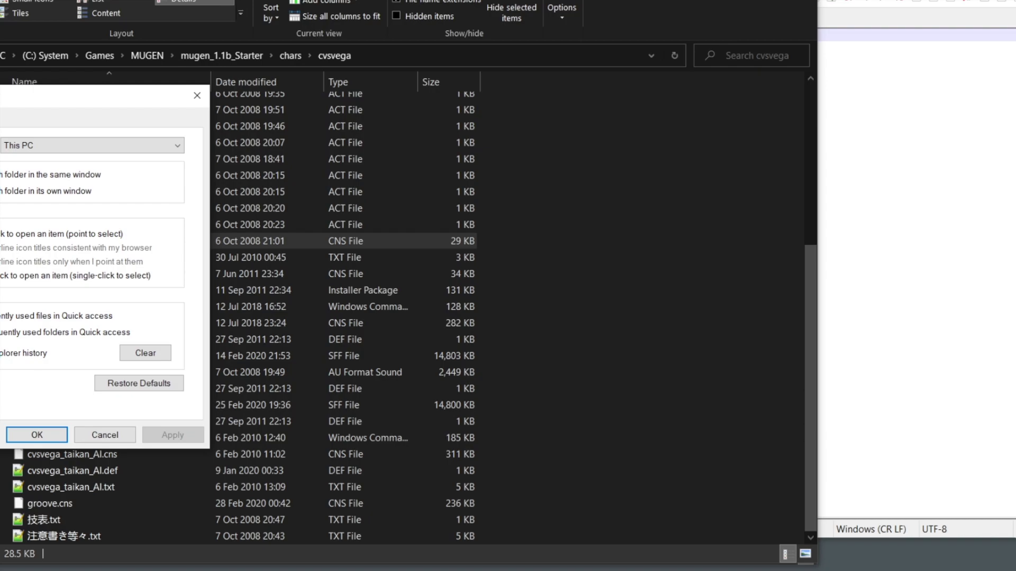
left_click(0, 119)
left_click_drag(0, 96, 418, 70)
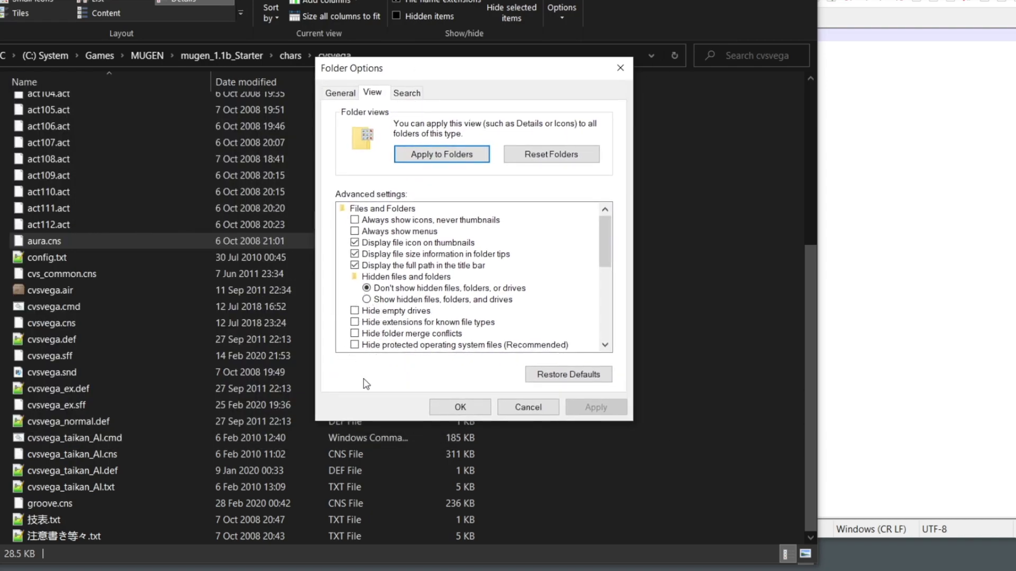
left_click(536, 408)
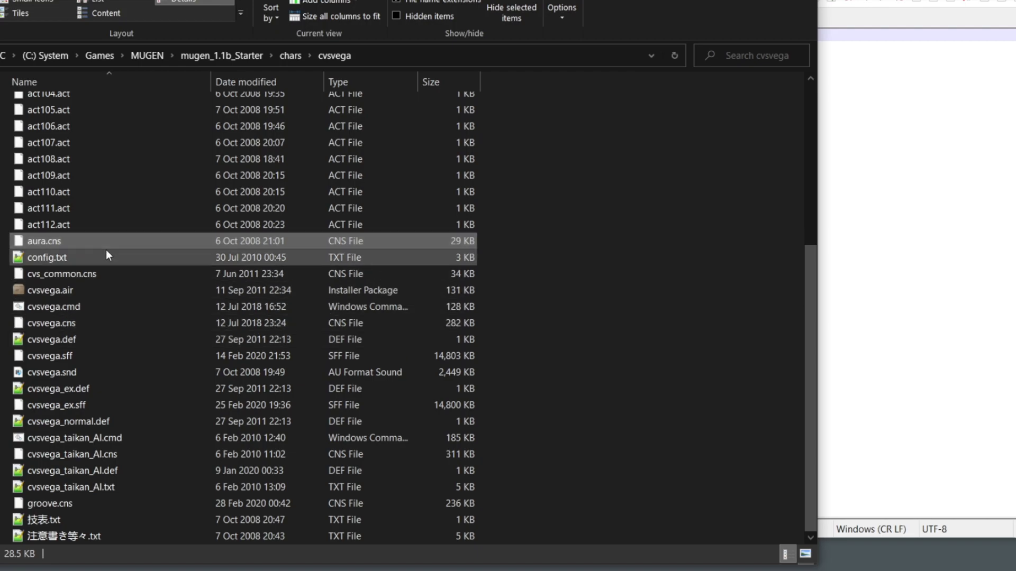
- Select aura.cns, config.txt, cvs_common.cns, cvsvega.air, cvsvega.cmd, cvsvega.cns and cvsvega.def together
left_click(62, 243)
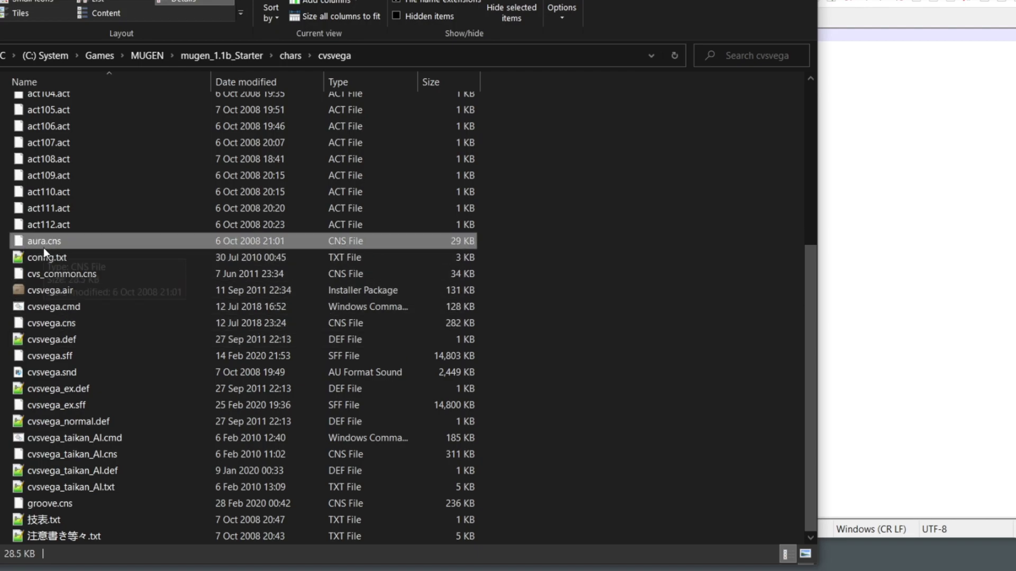
left_click(84, 259, "ctrl")
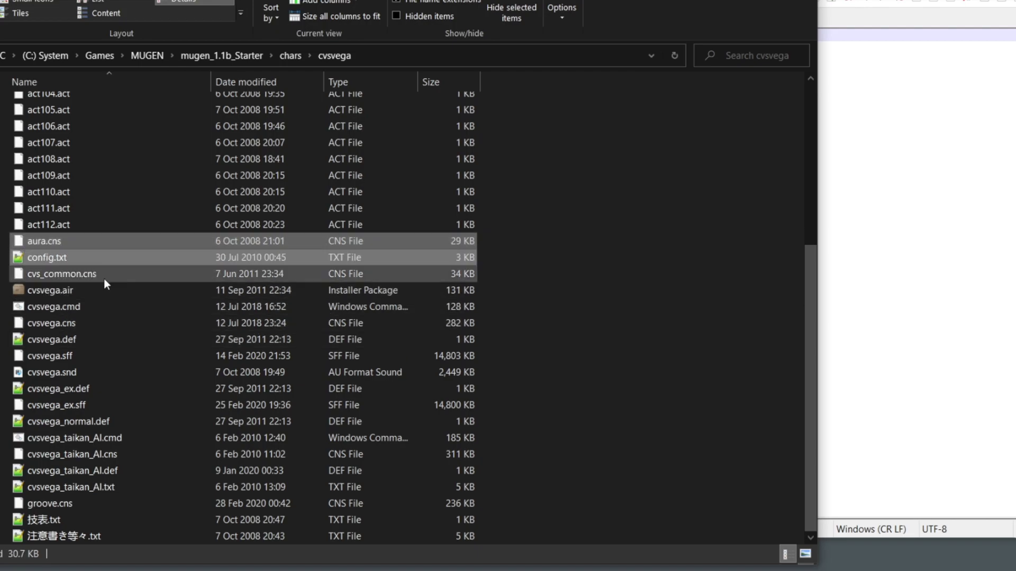
left_click(105, 278, "ctrl")
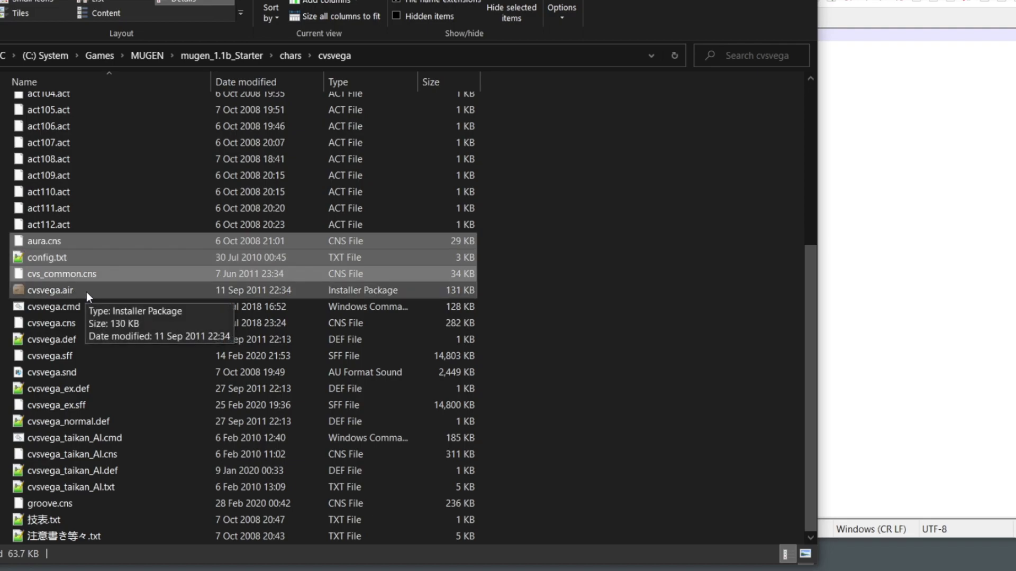
left_click(87, 292, "ctrl")
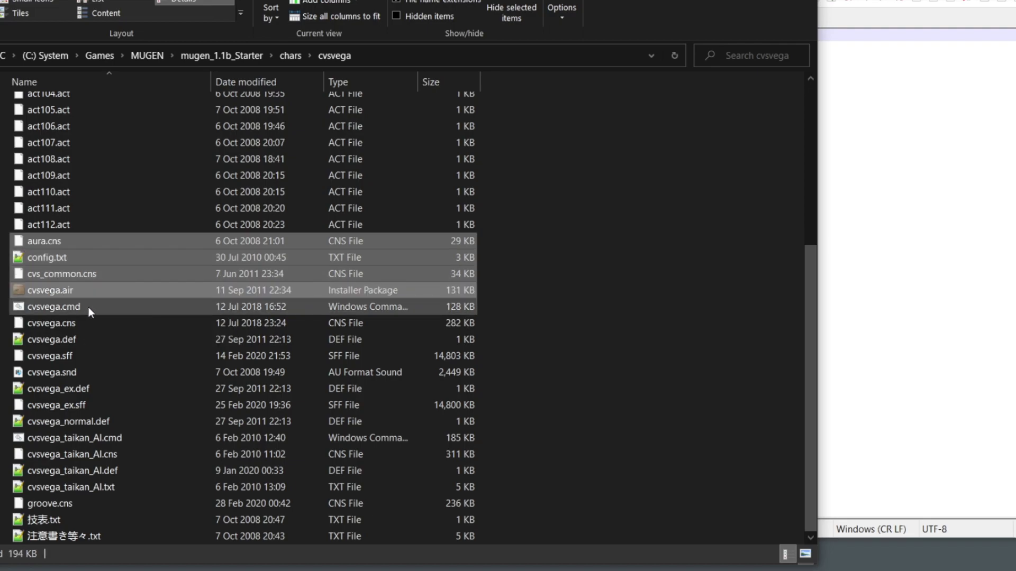
left_click(88, 307, "ctrl")
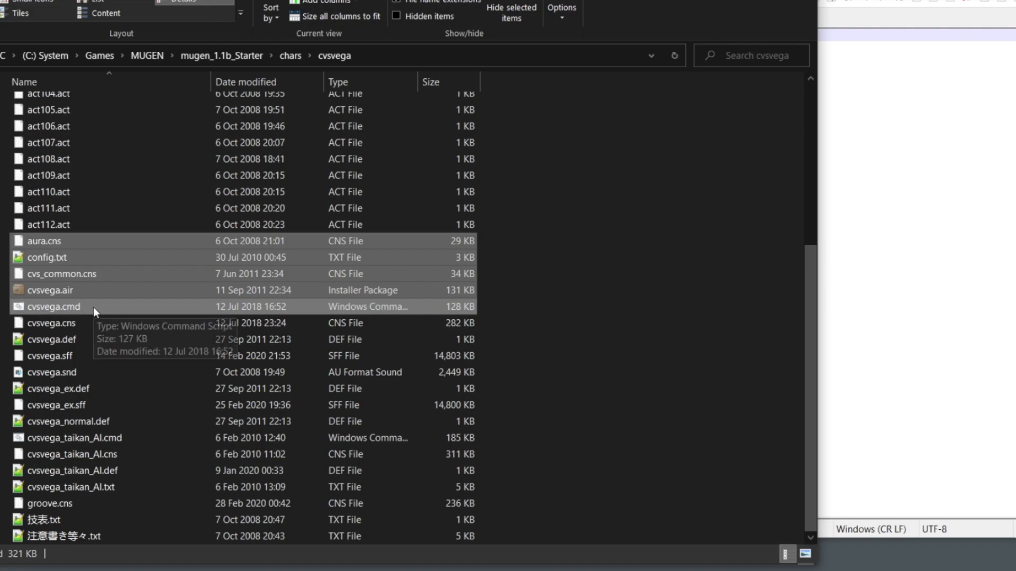
left_click(86, 323, "ctrl")
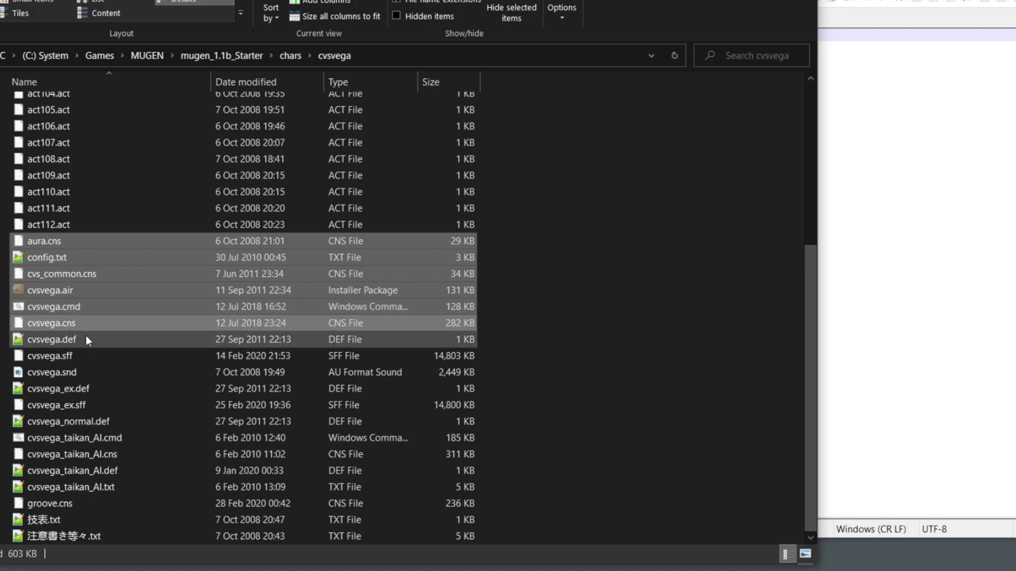
left_click(86, 339, "ctrl")
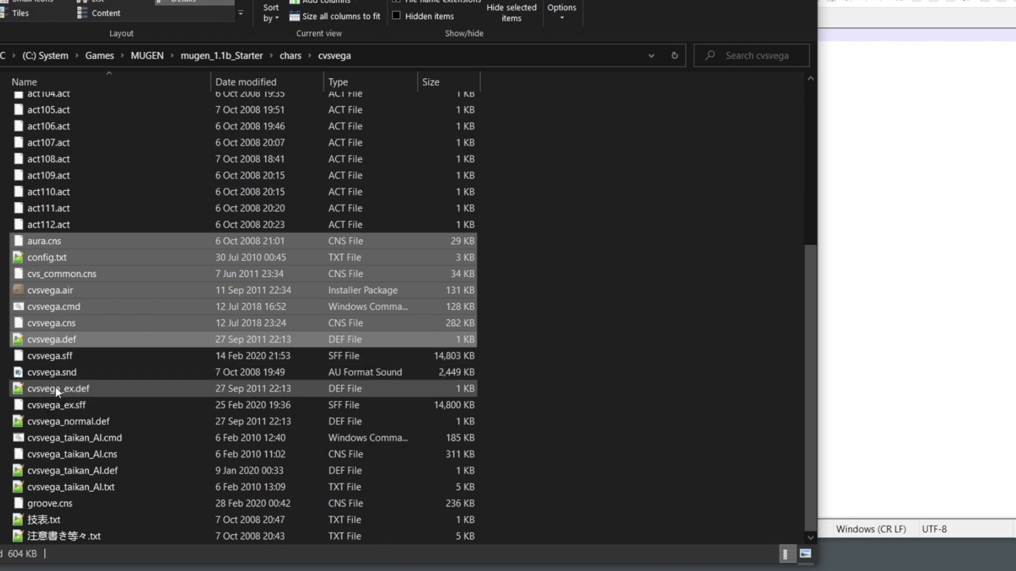
- Add cvsvega_ex.def, cvsvega_normal.def and the cvsvega_taikan_AI .cmd, .cns, .def and .txt files to the selection
left_click(103, 393, "ctrl")
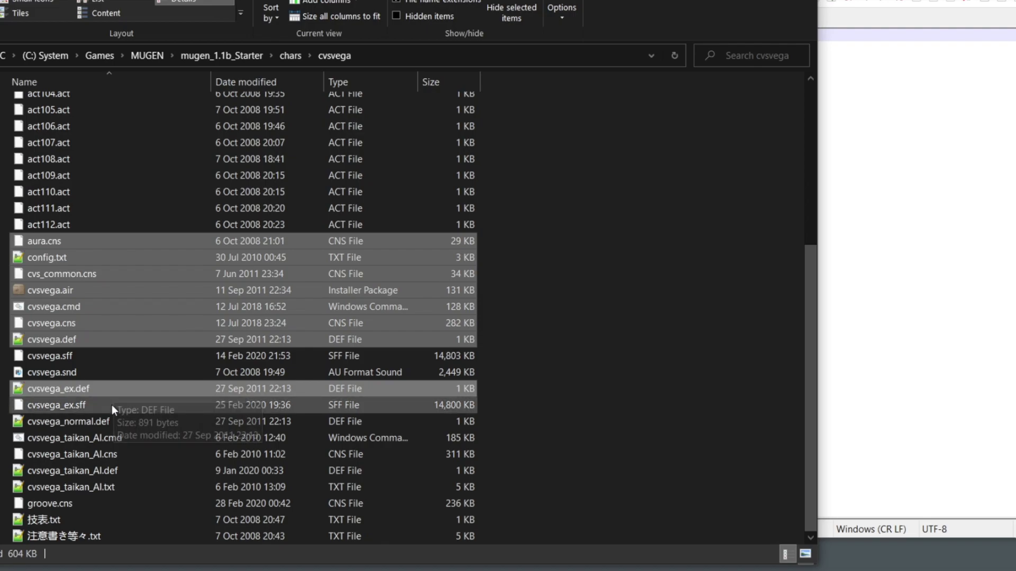
left_click(113, 424, "ctrl")
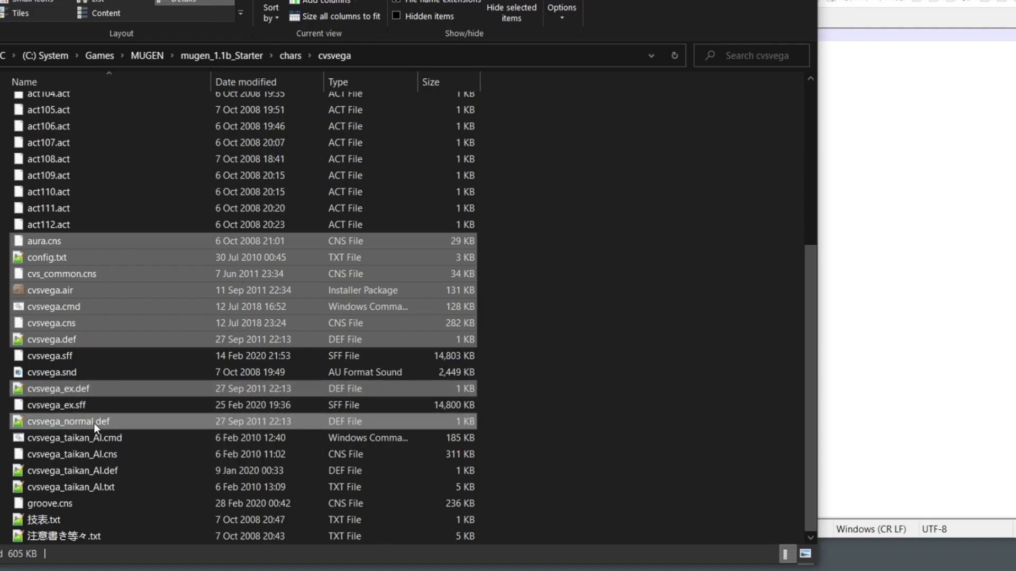
left_click(122, 437, "ctrl")
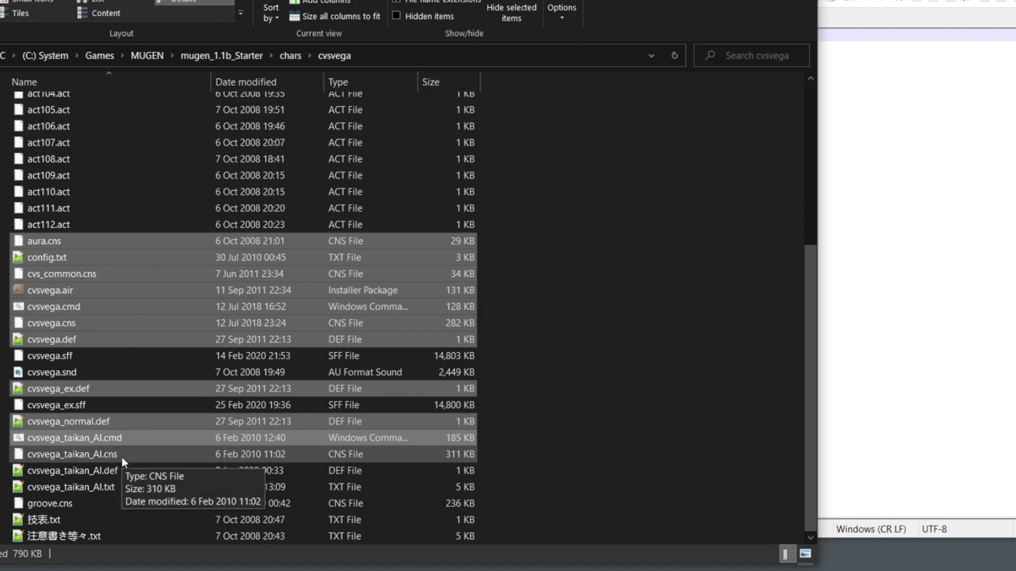
left_click(122, 457, "ctrl")
left_click(122, 467, "ctrl")
left_click(123, 487, "ctrl")
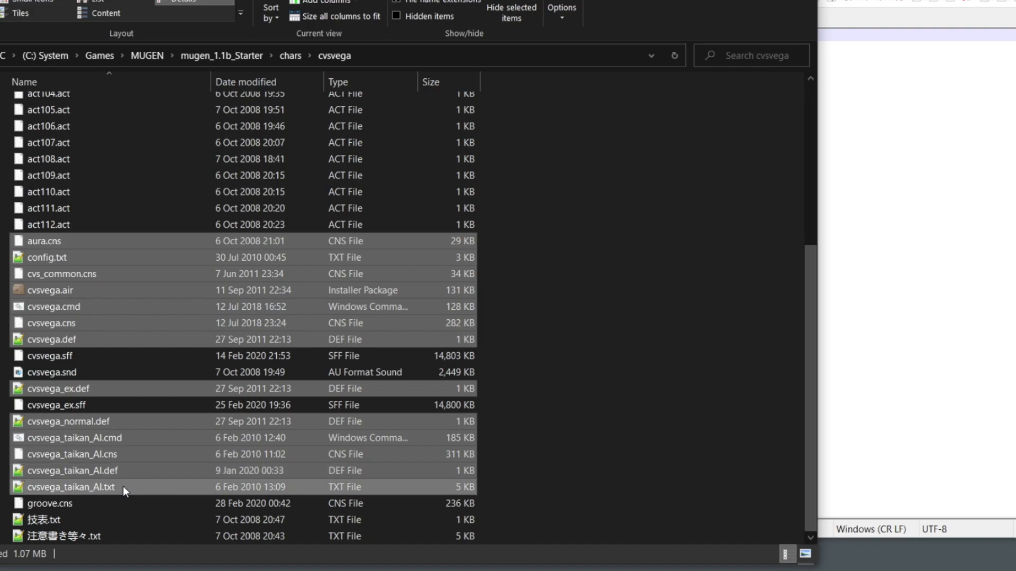
- Add 技表.txt, 注意書き等々.txt and groove.cns to the file selection
left_click(115, 519, "ctrl")
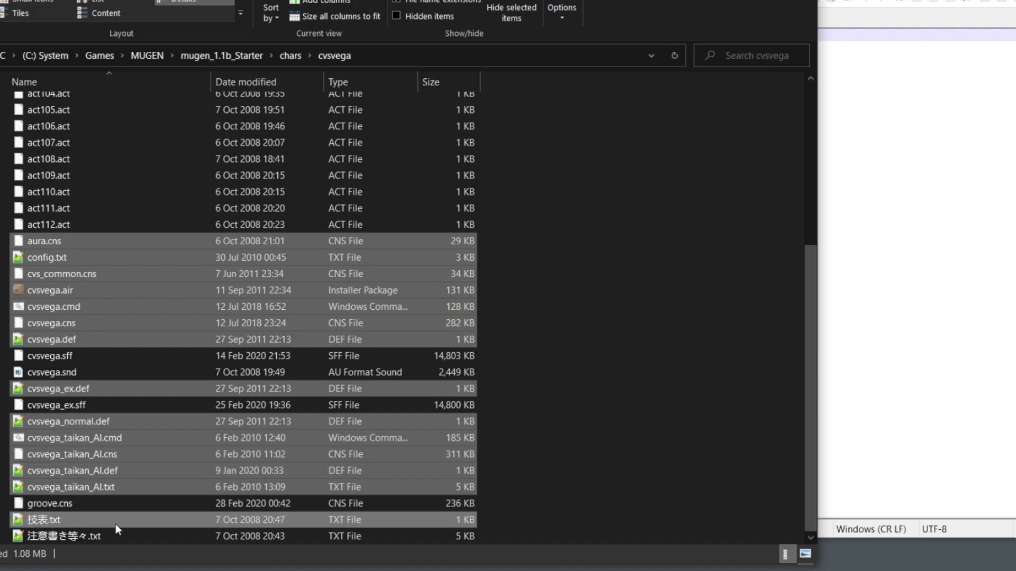
left_click(115, 535, "ctrl")
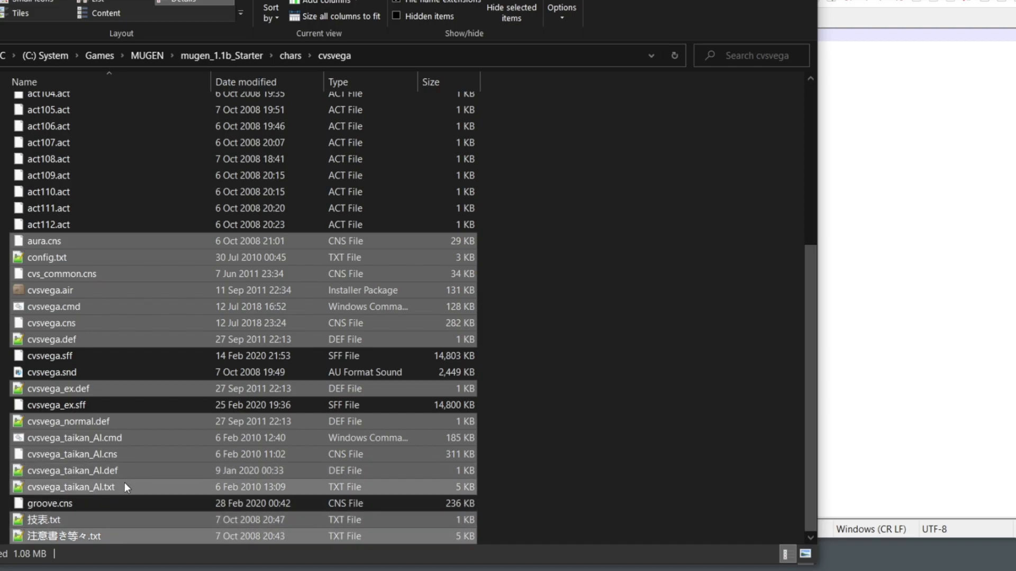
left_click(63, 505, "ctrl")
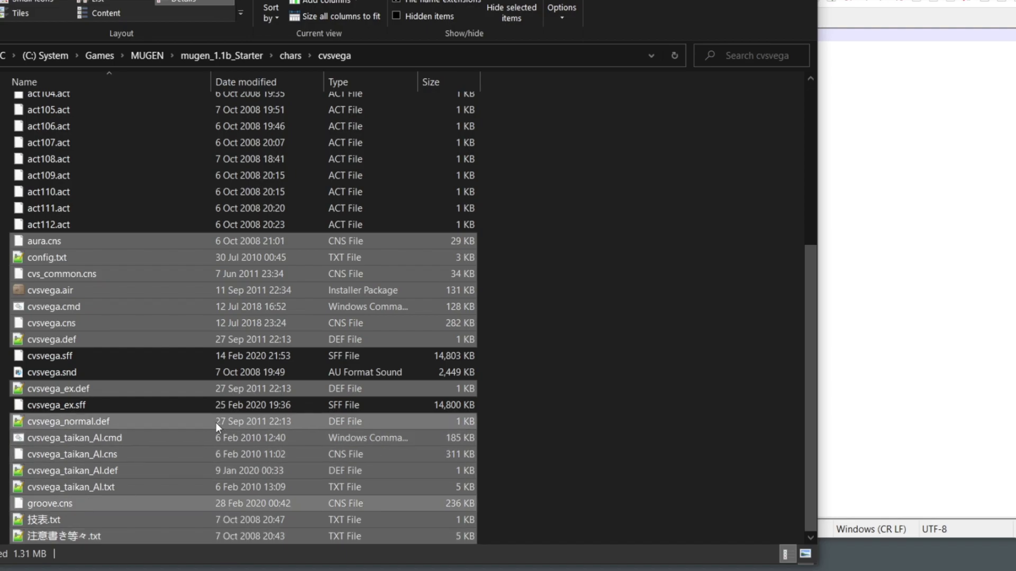
scroll(214, 421, "up", 5)
scroll(211, 421, "down", 4)
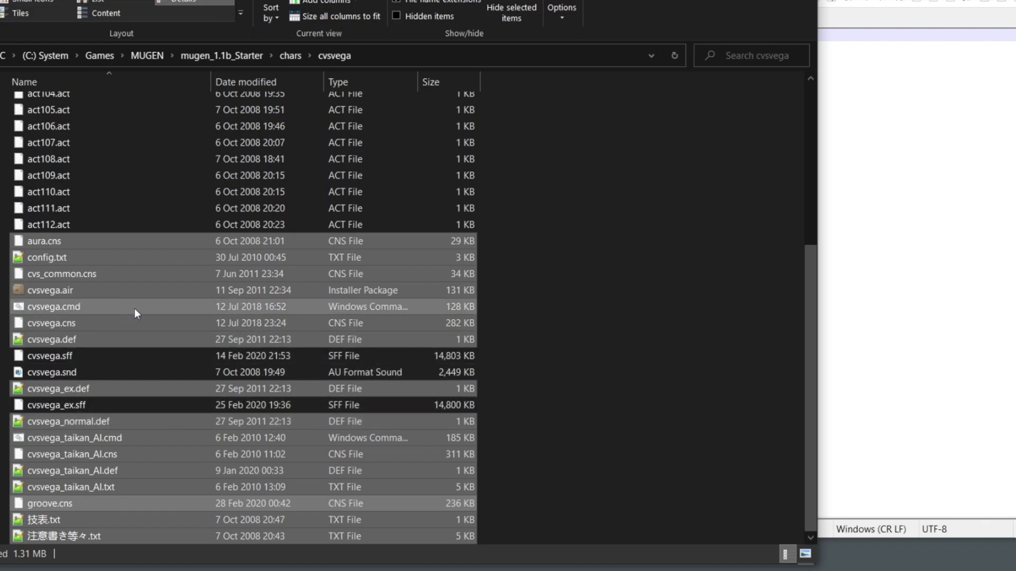
- Open all the selected cvsvega text files in Notepad++
scroll(134, 309, "up", 6)
scroll(135, 310, "down", 2)
scroll(136, 310, "down", 4)
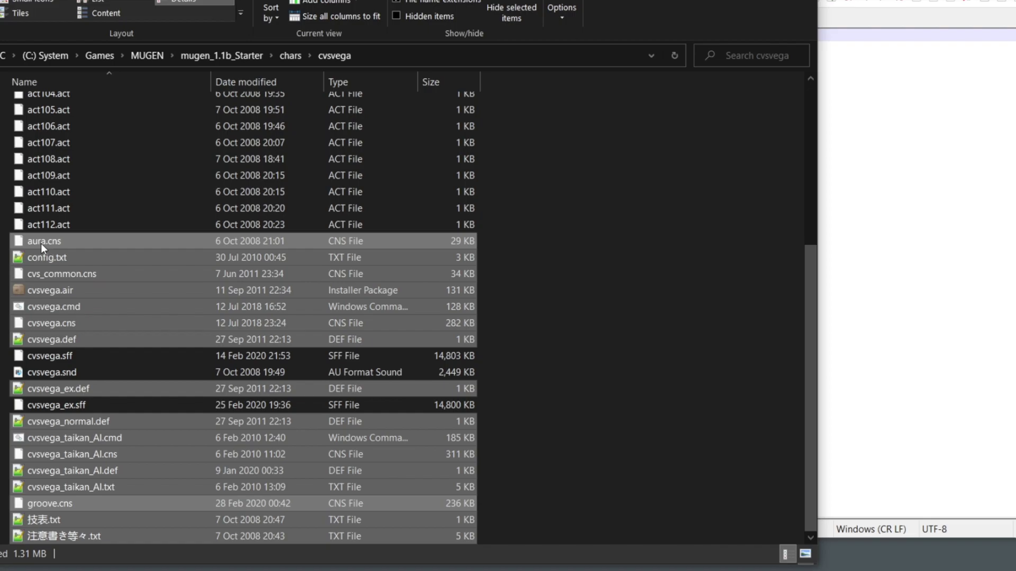
left_click_drag(34, 243, 881, 283)
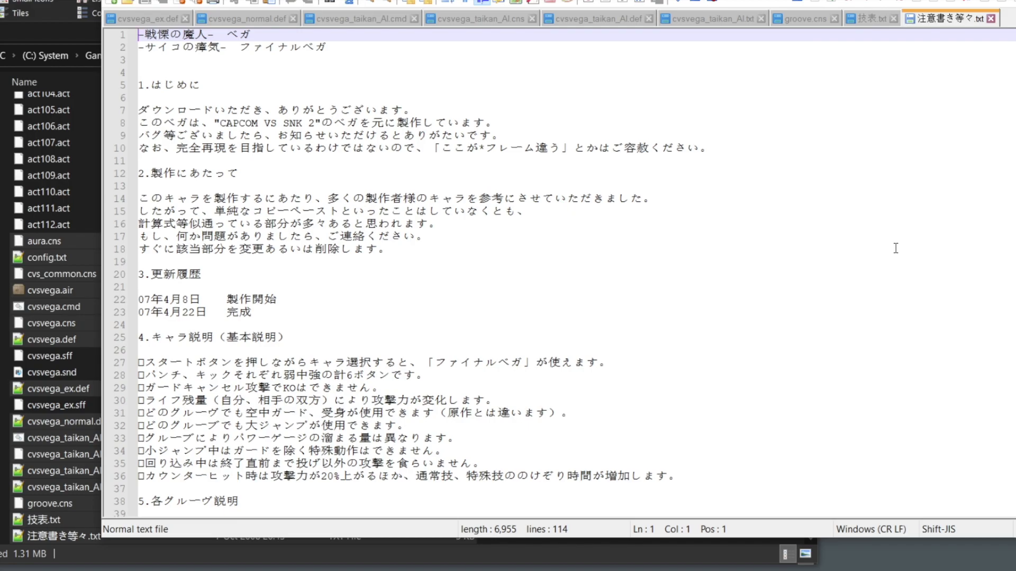
- Examine the Japanese text of 注意書き等々.txt, including its title lines and numbered sections
left_click(299, 271)
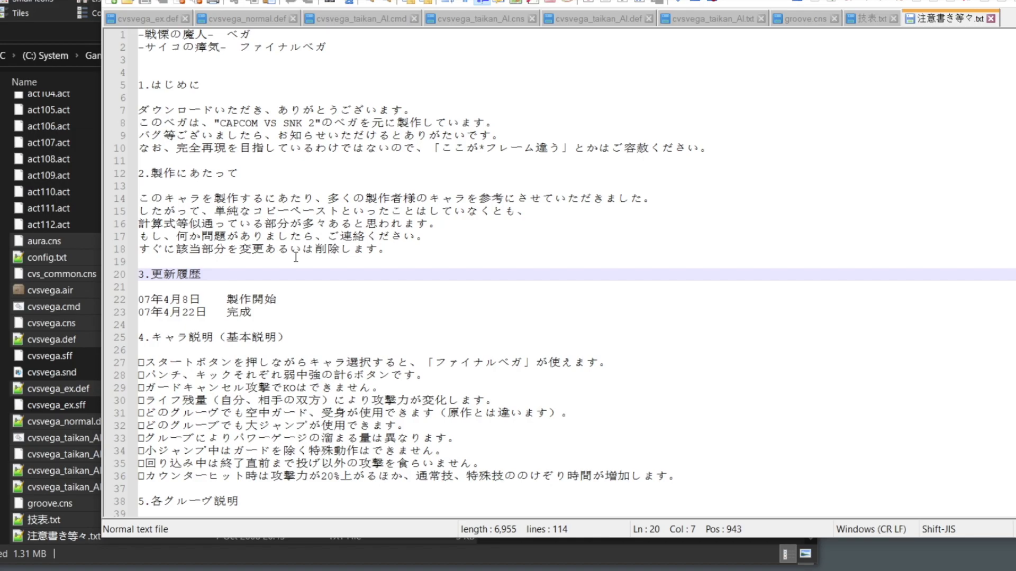
left_click_drag(139, 34, 494, 326)
left_click(485, 364)
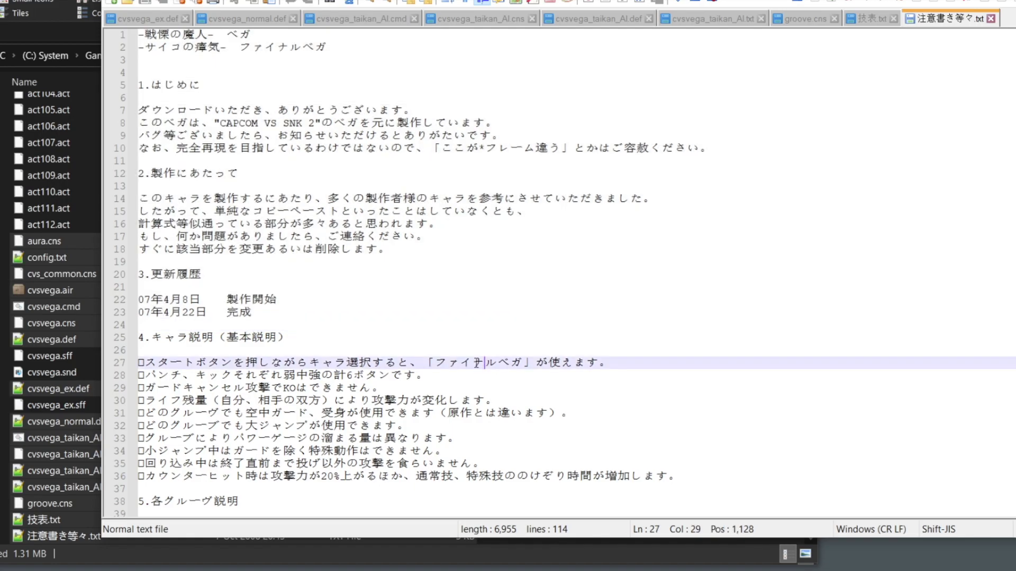
left_click(428, 353)
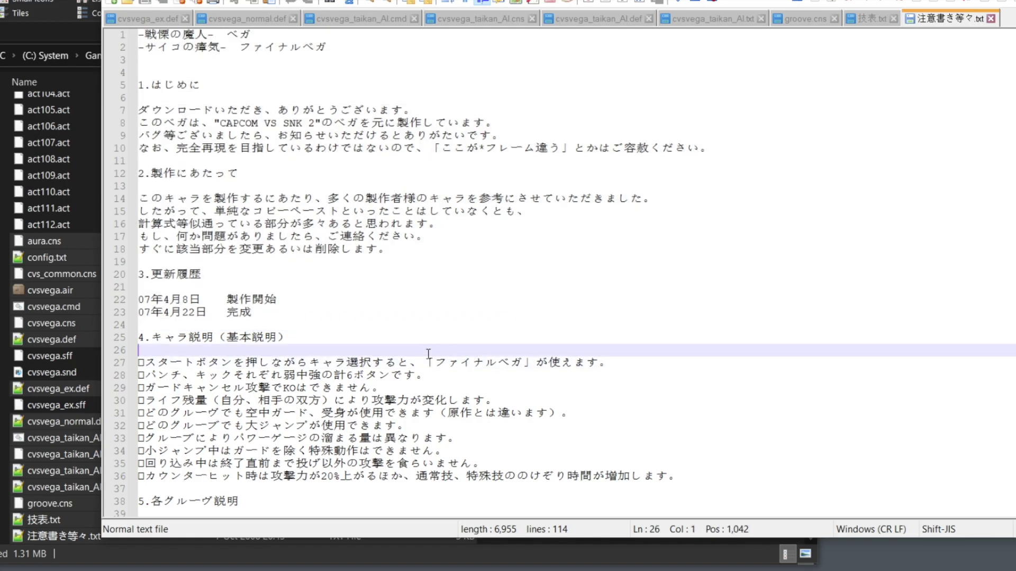
scroll(430, 359, "down", 9)
scroll(418, 350, "up", 9)
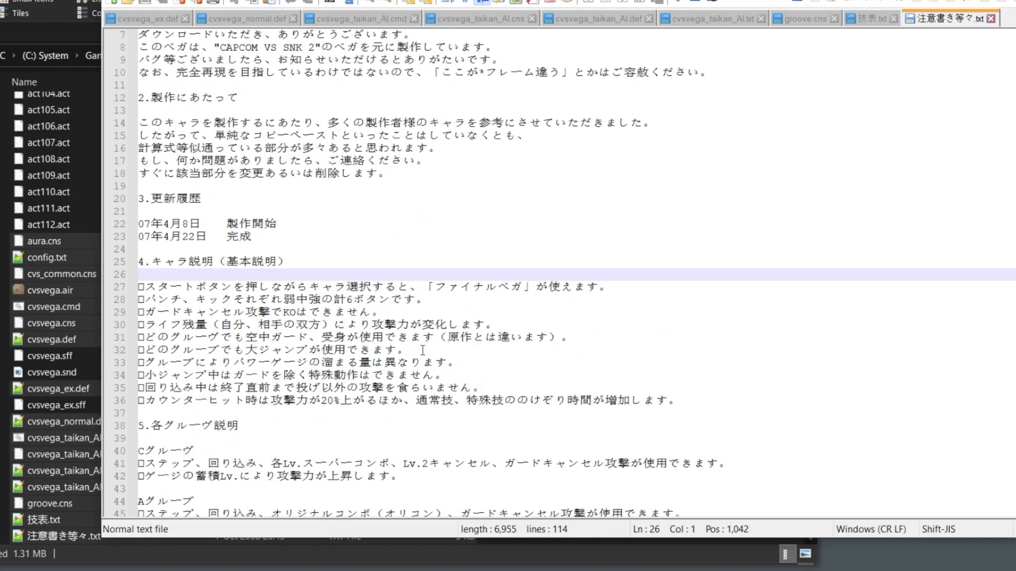
left_click(352, 288)
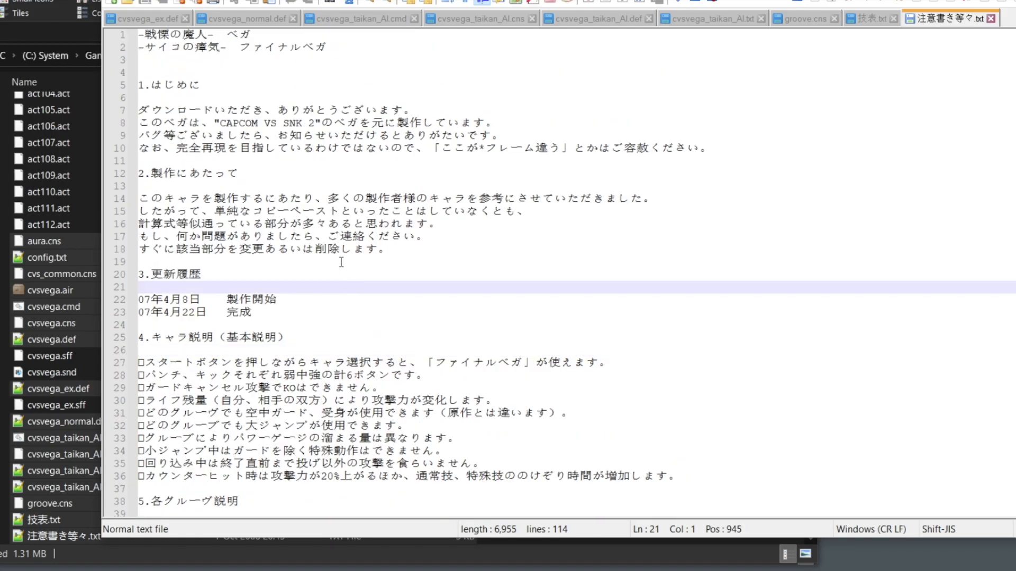
left_click(342, 263)
left_click(333, 279)
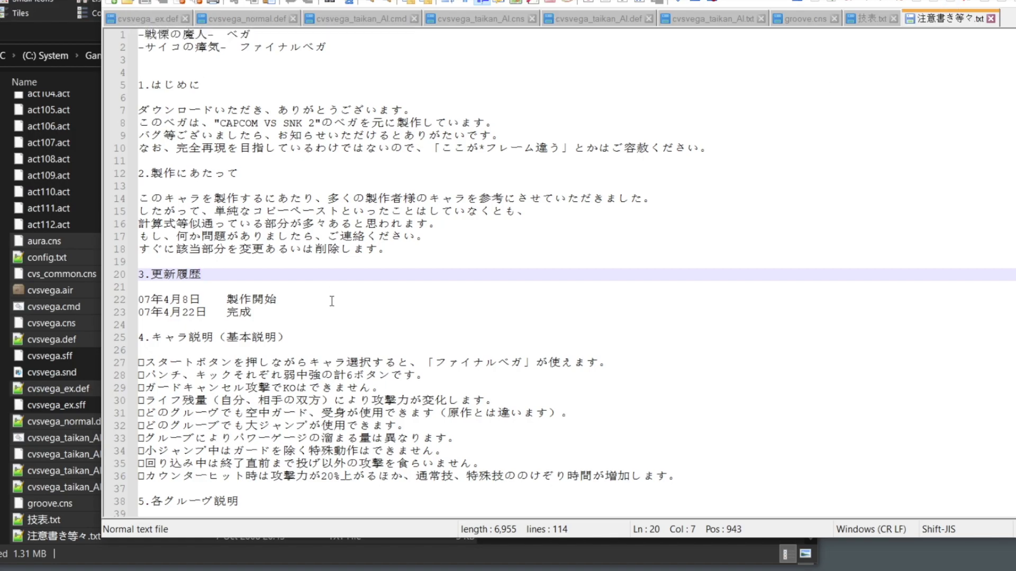
left_click(311, 325)
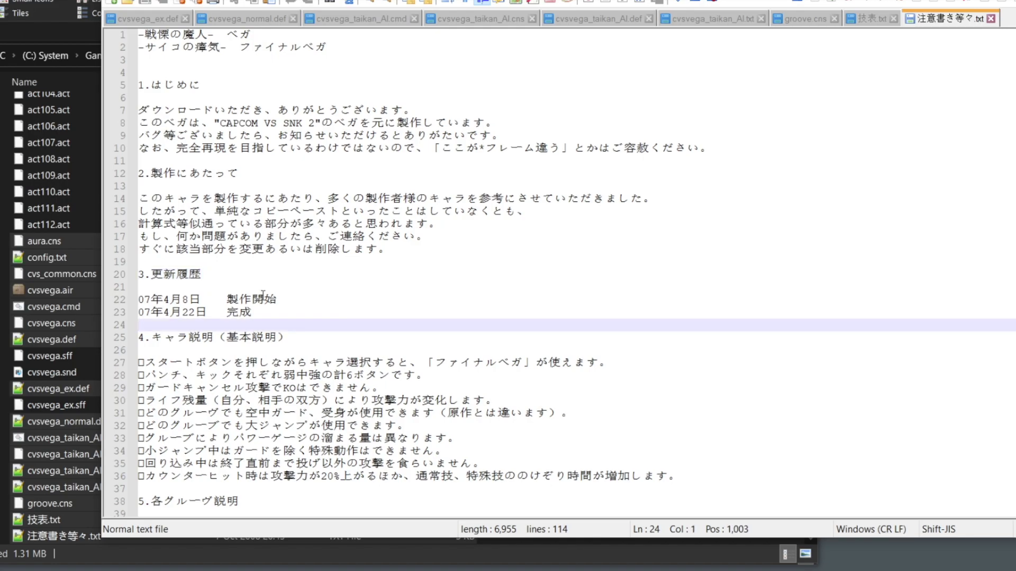
left_click(263, 288)
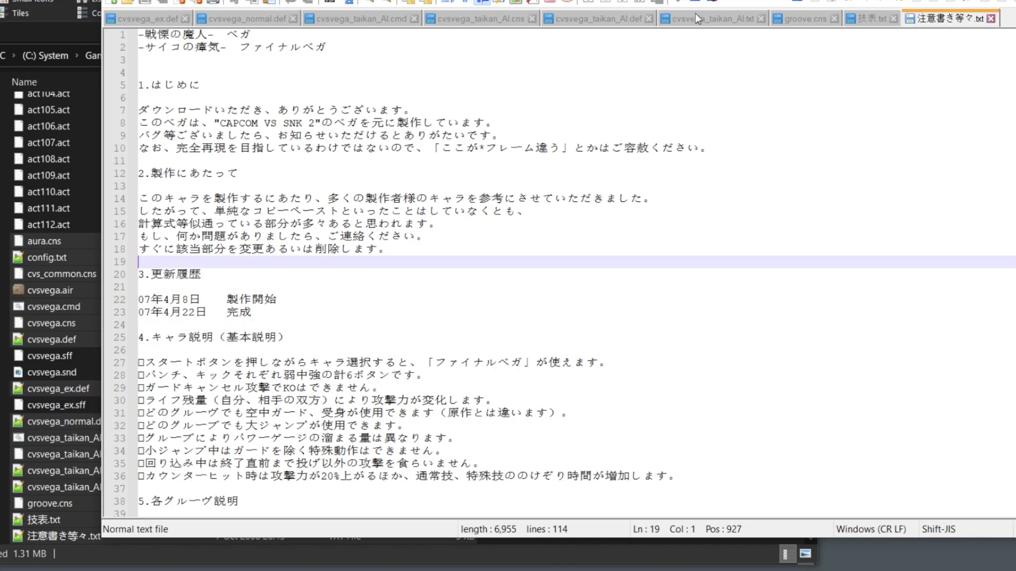
left_click(322, 51)
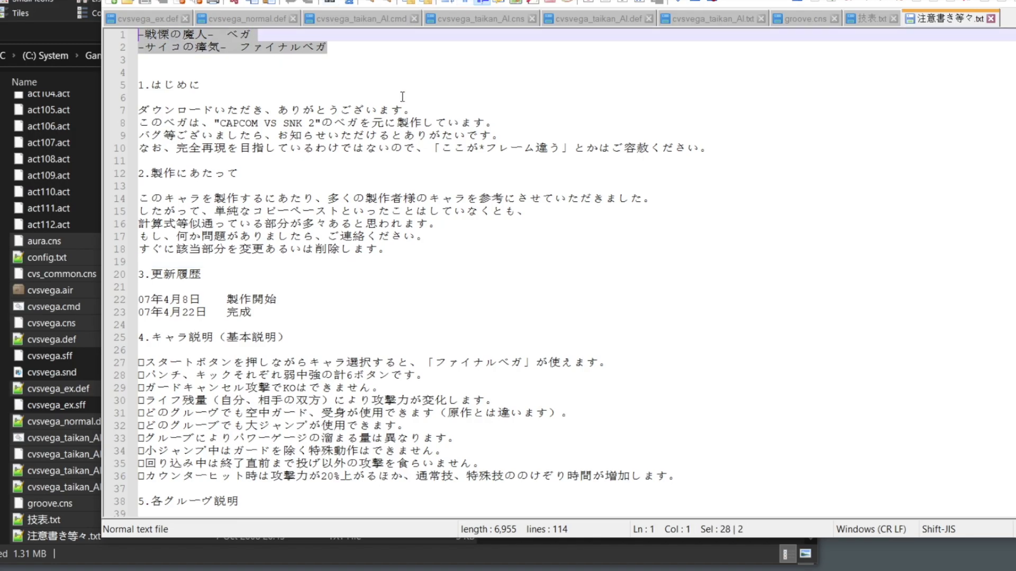
- Convert 注意書き等々.txt and 技表.txt to UTF-8-BOM encoding
left_click(434, 109)
left_click(233, 0)
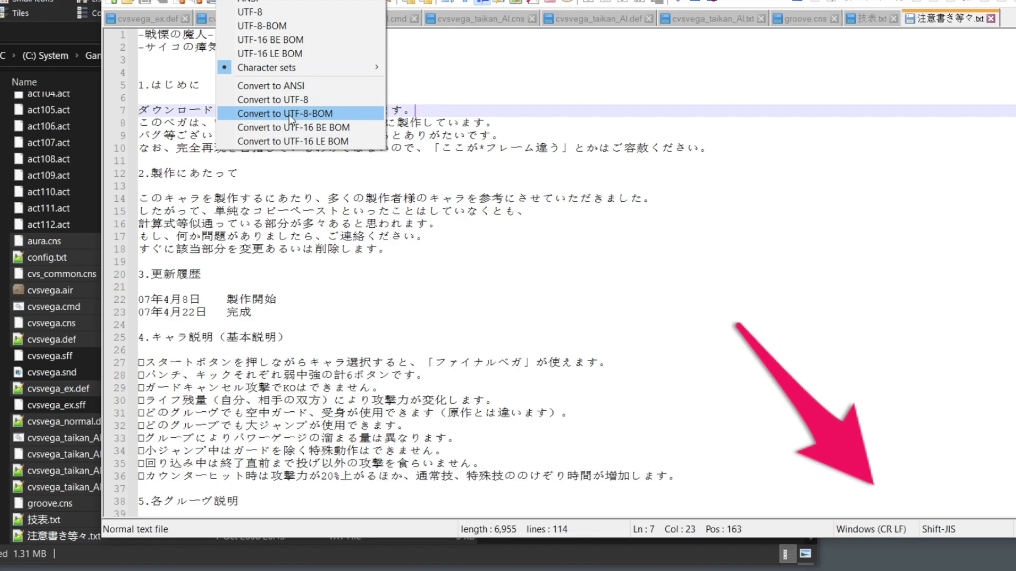
left_click(316, 113)
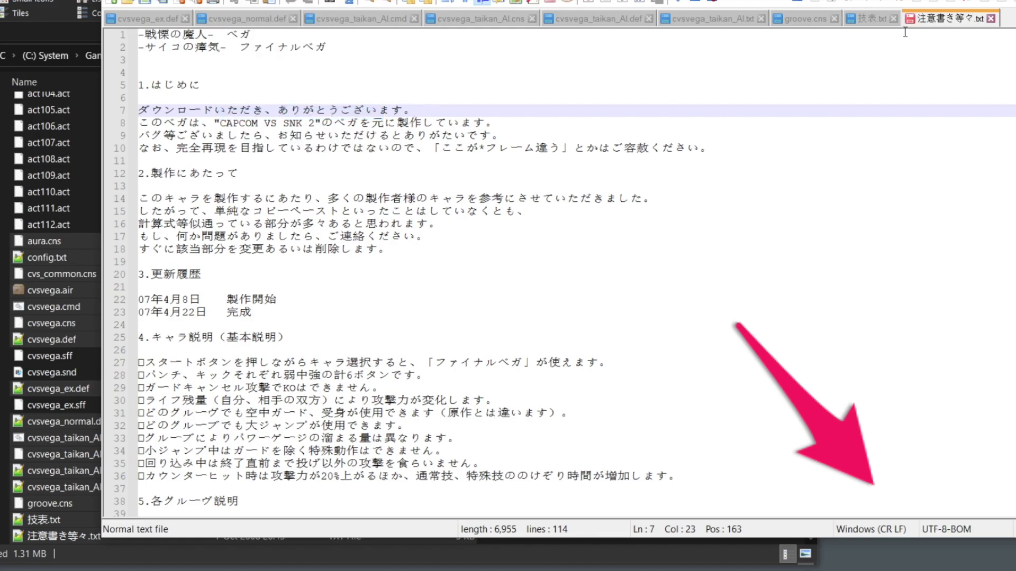
left_click(876, 21)
left_click(220, 68)
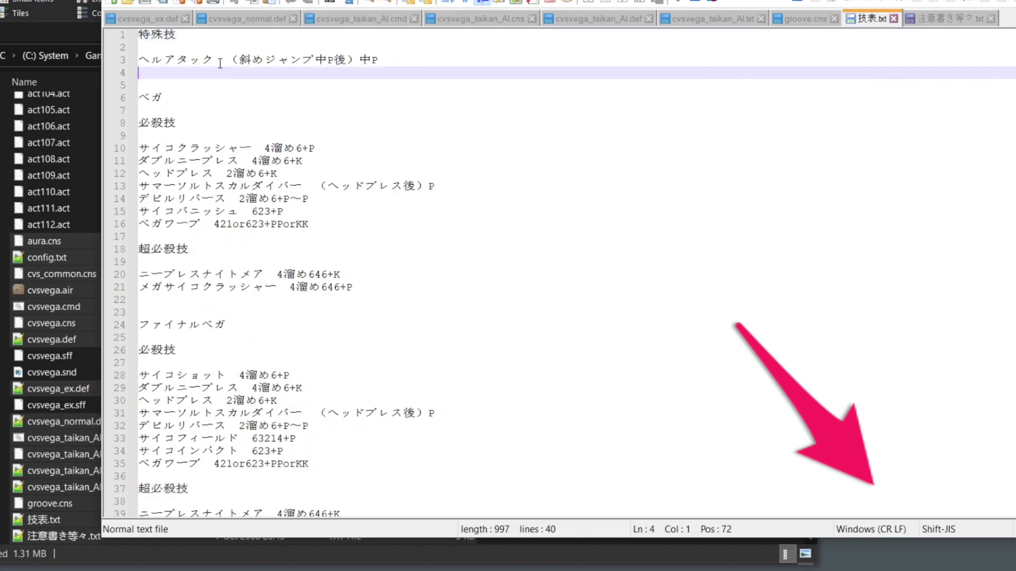
left_click(232, 1)
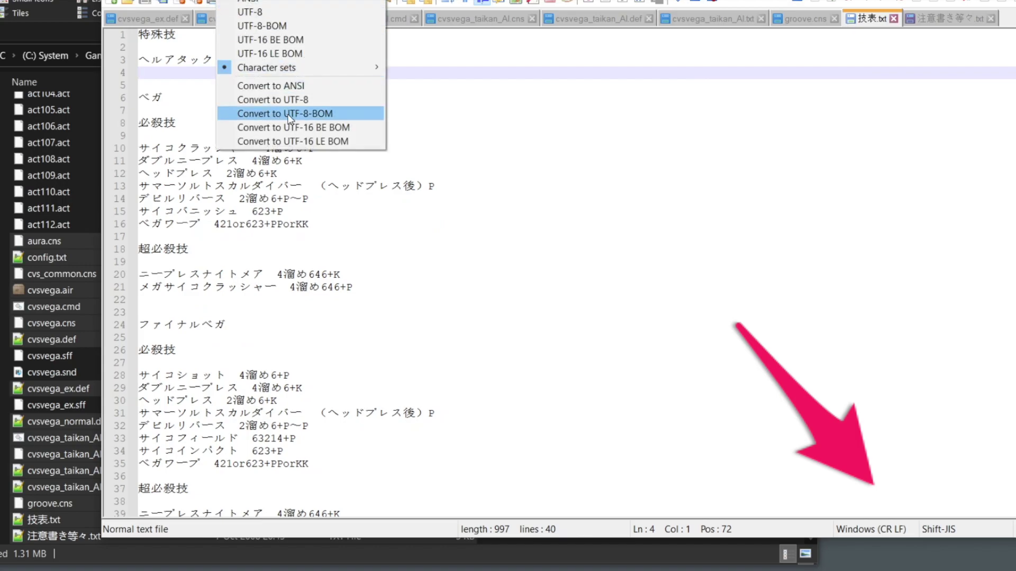
left_click(317, 113)
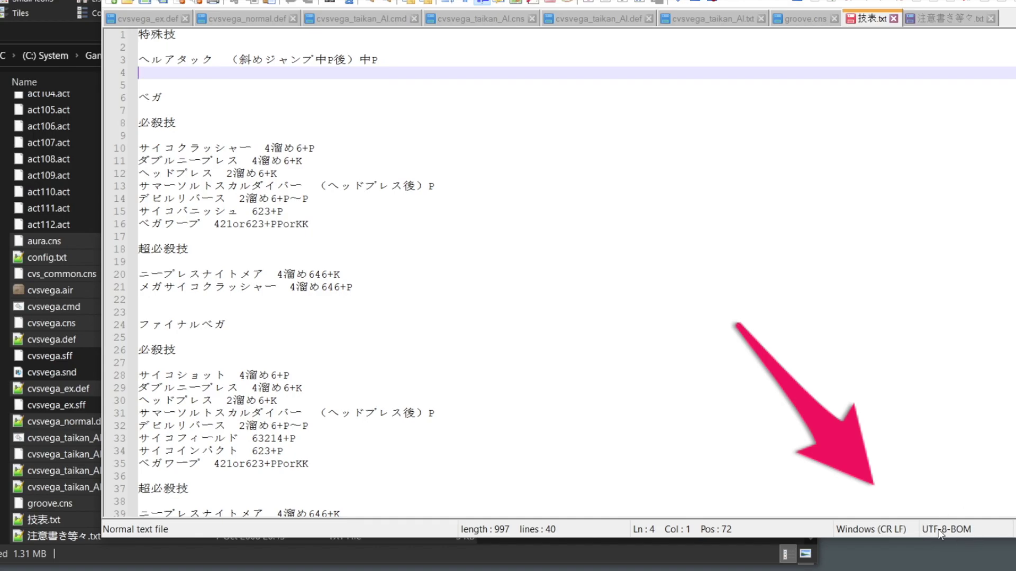
- Convert groove.cns and cvsvega_taikan_AI.txt to UTF-8-BOM encoding
left_click(786, 19)
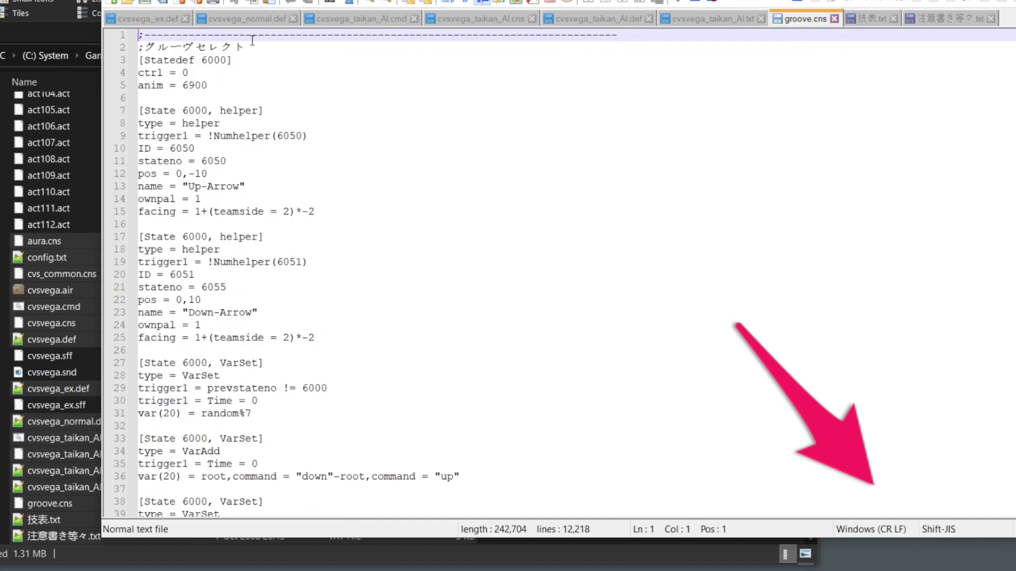
left_click(233, 0)
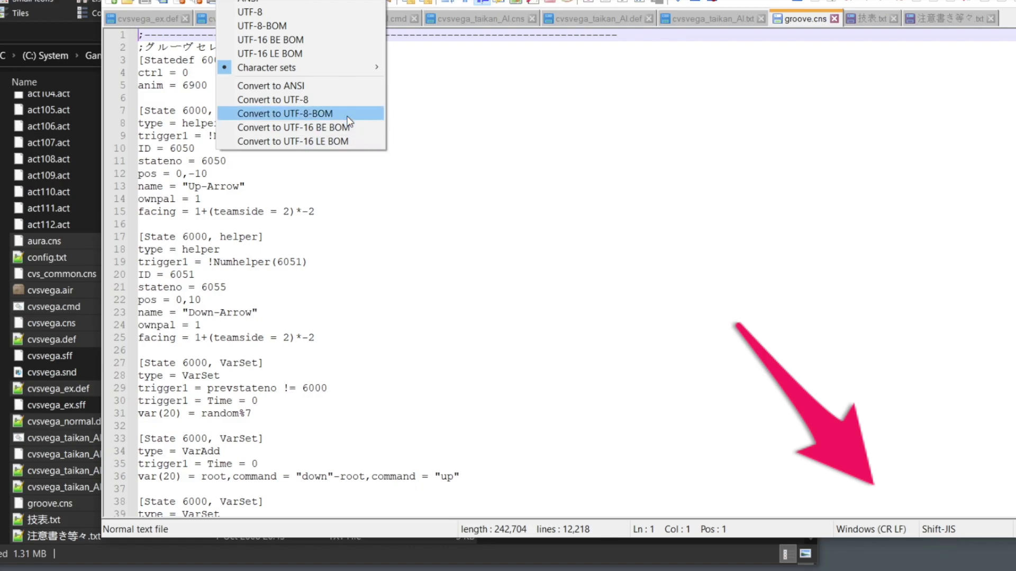
left_click(328, 113)
left_click(699, 22)
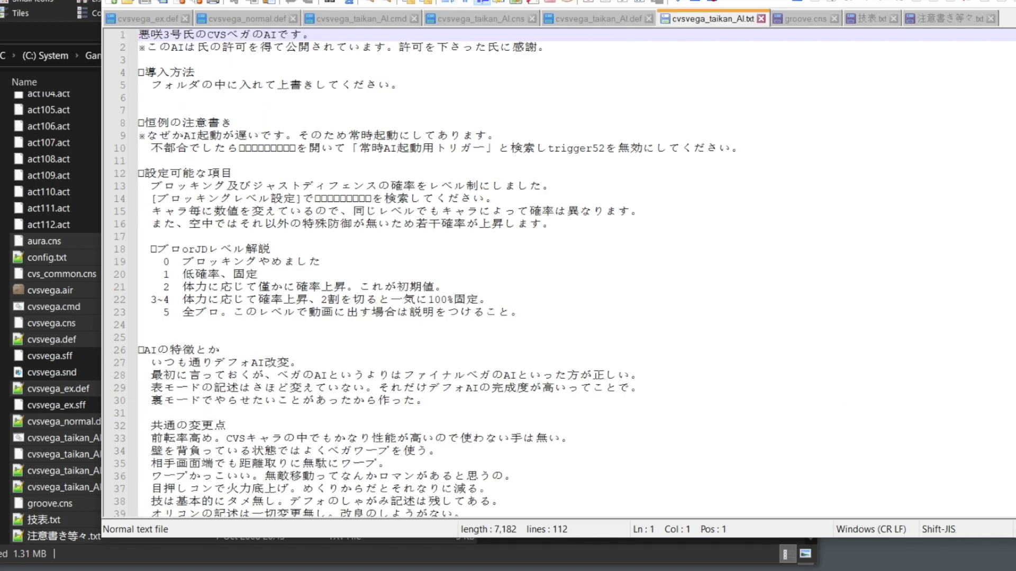
left_click(233, 1)
left_click(307, 113)
- Convert cvsvega_taikan_AI.def and cvsvega_taikan_AI.cns to UTF-8-BOM encoding
left_click(598, 19)
left_click(233, 1)
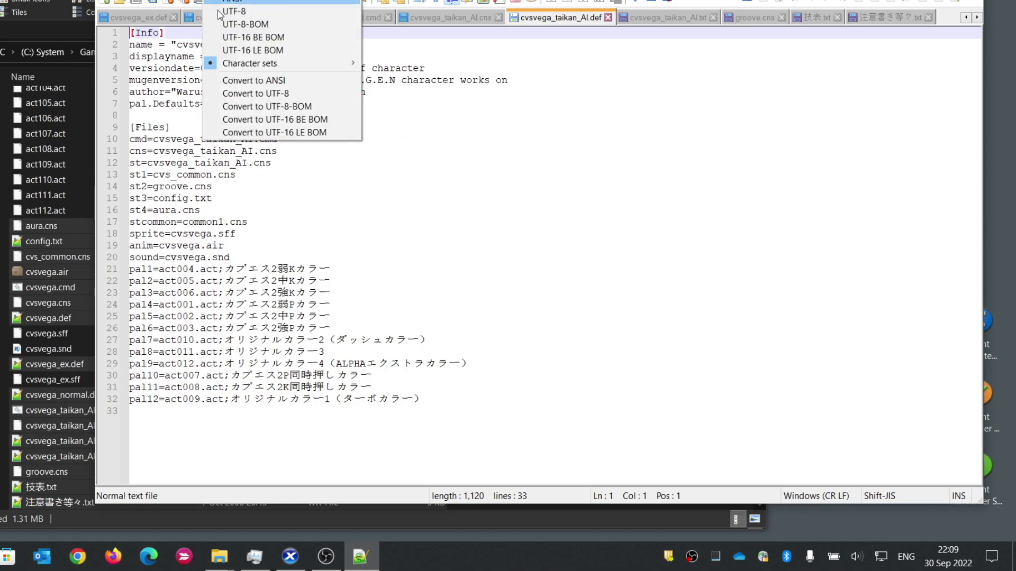
left_click(307, 114)
left_click(424, 20)
left_click(230, 1)
left_click(326, 107)
- Convert cvsvega_taikan_AI.cmd and cvsvega_normal.def to UTF-8-BOM encoding
left_click(327, 19)
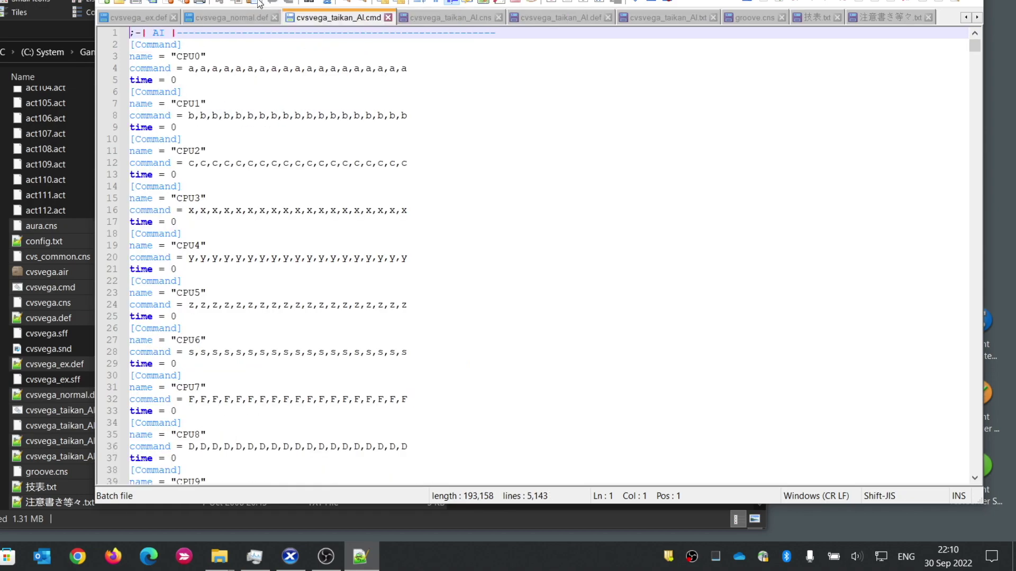
left_click(230, 1)
left_click(286, 107)
left_click(245, 17)
key("alt+n")
left_click(275, 104)
- Convert cvsvega_ex.def and cvsvega.def to UTF-8-BOM encoding
left_click(139, 17)
key("alt+n")
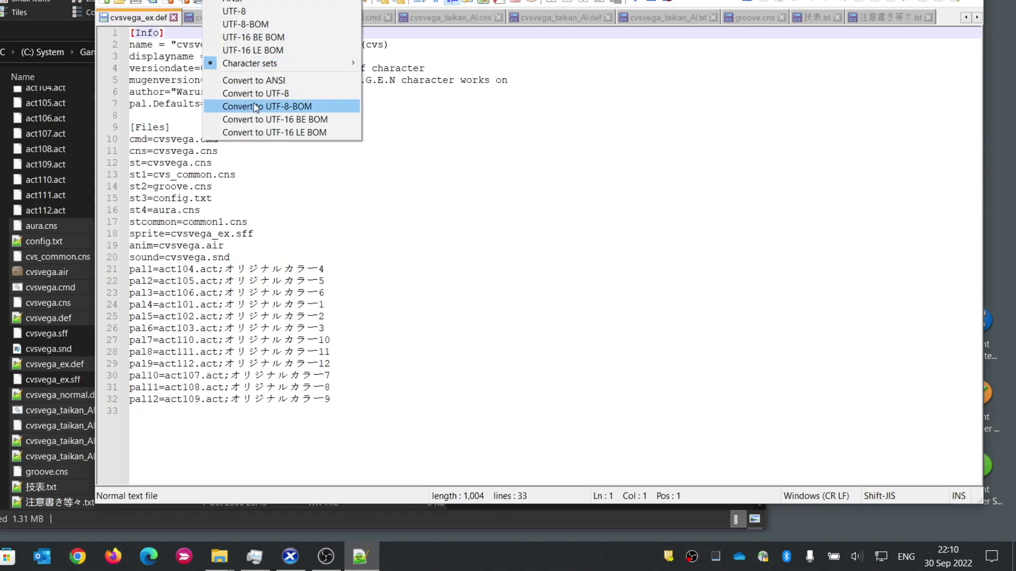
left_click(275, 104)
left_click(965, 17)
left_click(966, 18)
left_click(561, 18)
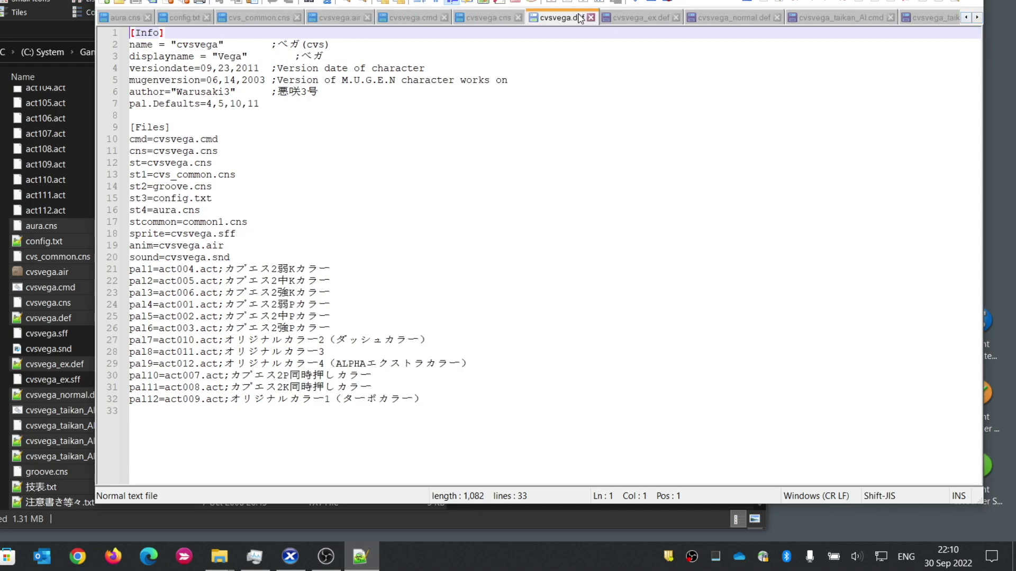
key("alt+n")
left_click(249, 109)
- Convert cvsvega.cns and cvsvega.cmd to UTF-8-BOM encoding
left_click(488, 18)
left_click(230, 1)
left_click(251, 107)
left_click(413, 18)
left_click(230, 1)
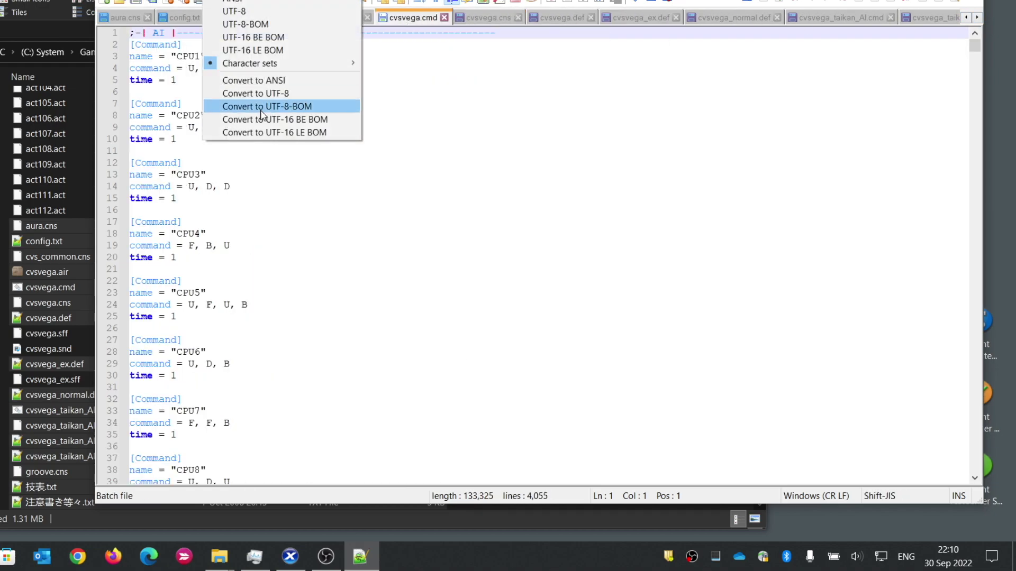
left_click(261, 109)
- Bring up cvsvega.air and check its contents and current encoding
left_click(339, 17)
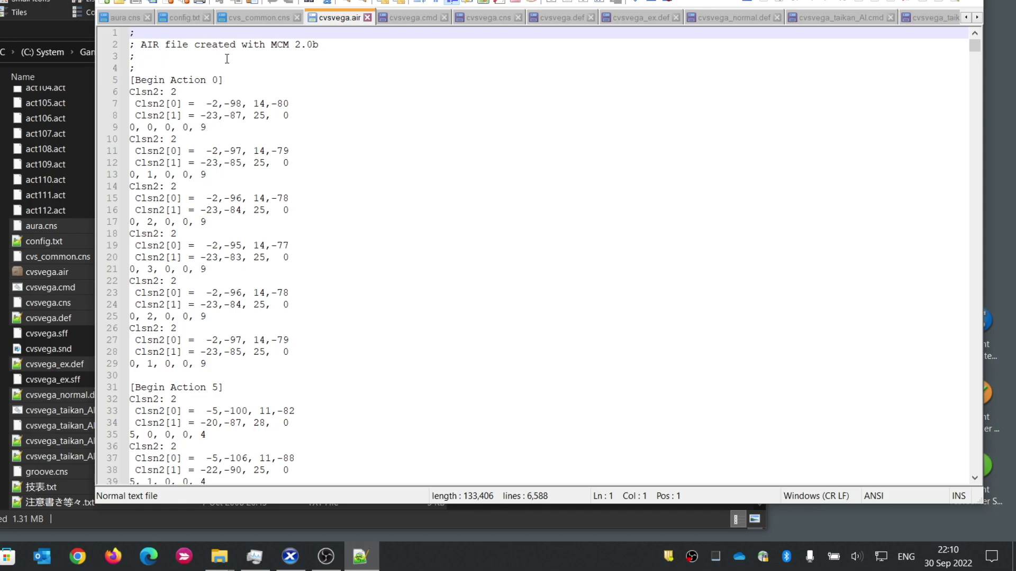
left_click(212, 151)
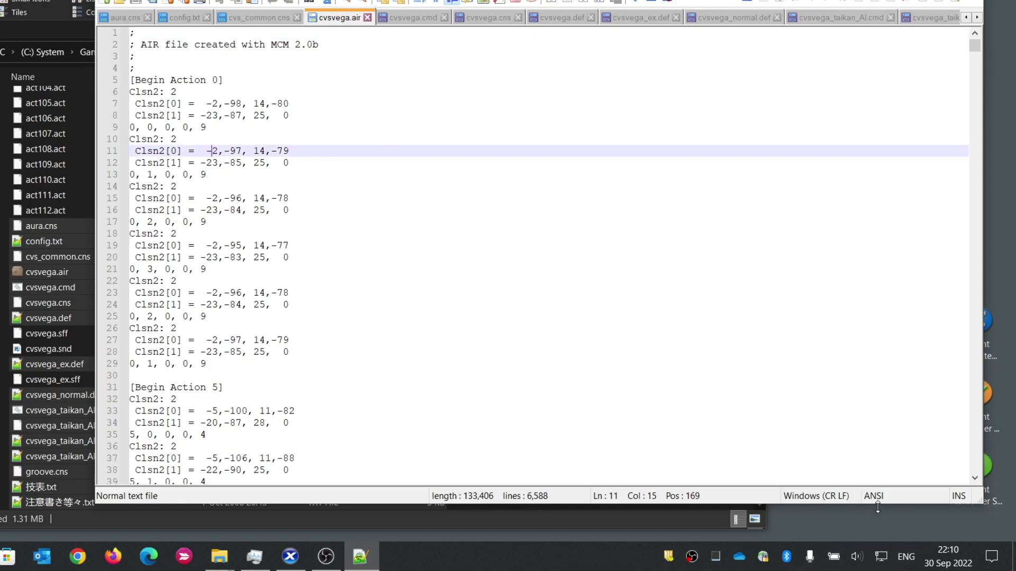
left_click(317, 341)
left_click_drag(975, 46, 992, 0)
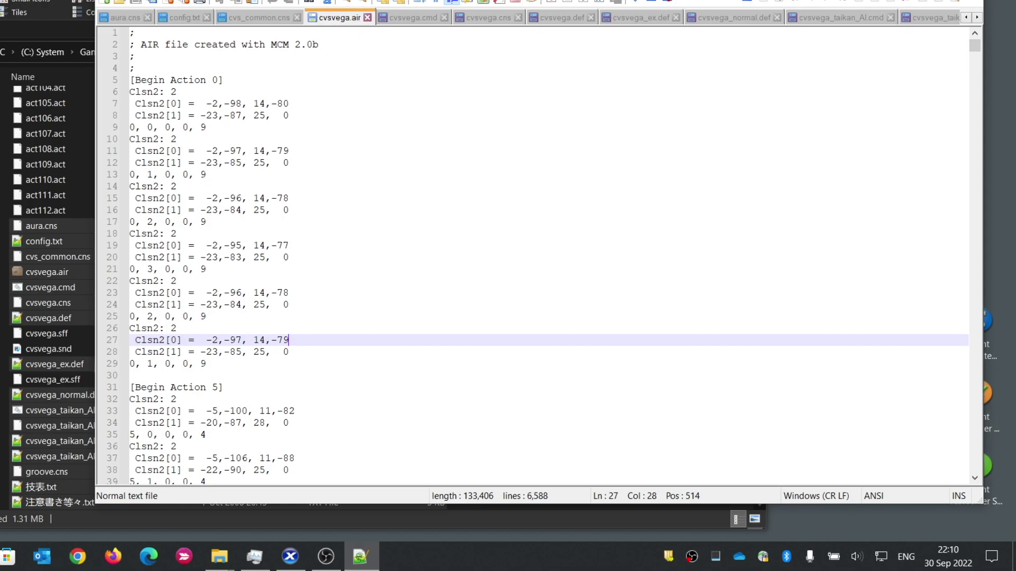
left_click(217, 0)
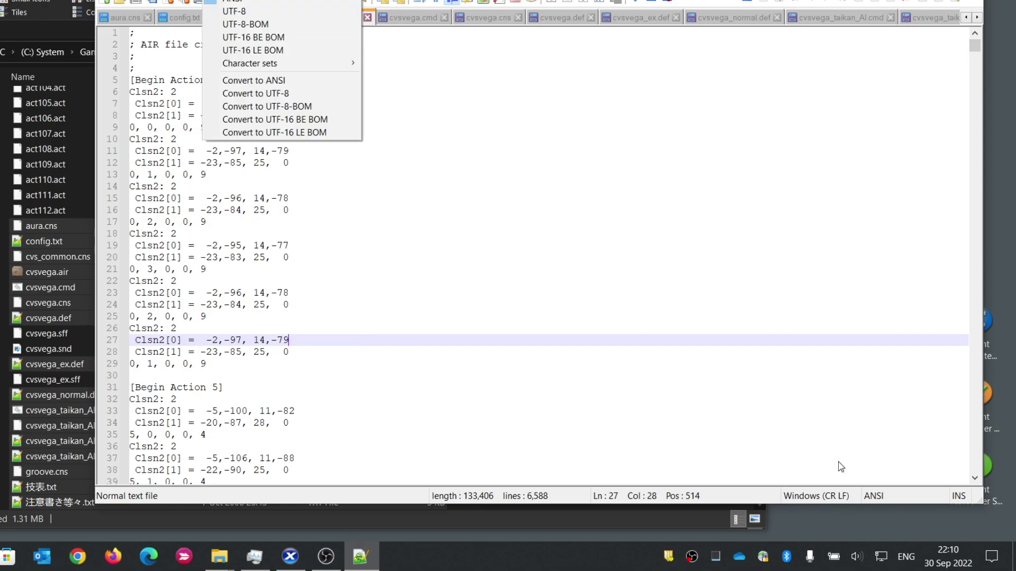
key("Escape")
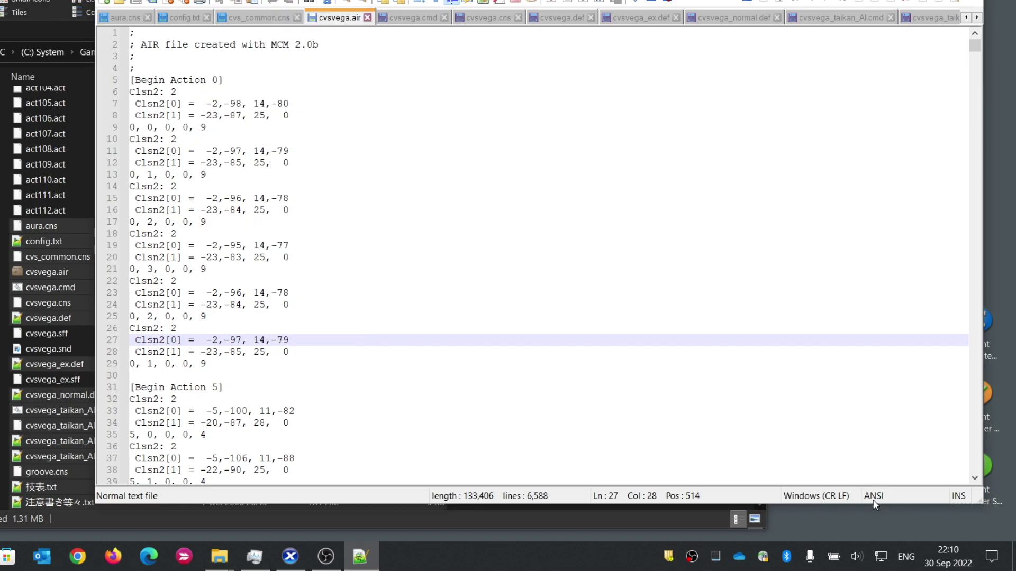
- Set the character set of cvsvega.air to Japanese Shift-JIS and convert the file to UTF-8-BOM
key("alt+n")
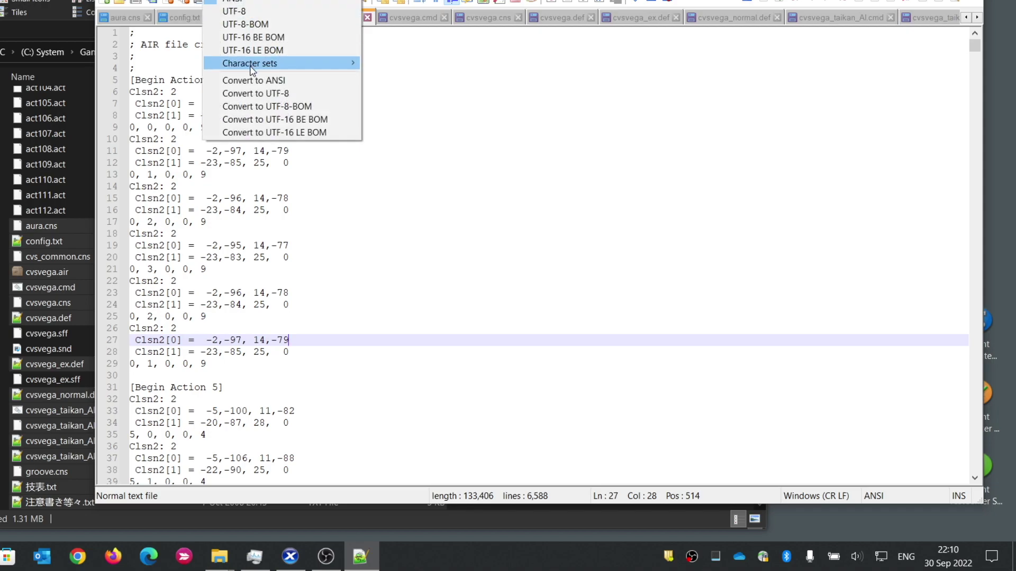
mouse_move(254, 68)
mouse_move(449, 181)
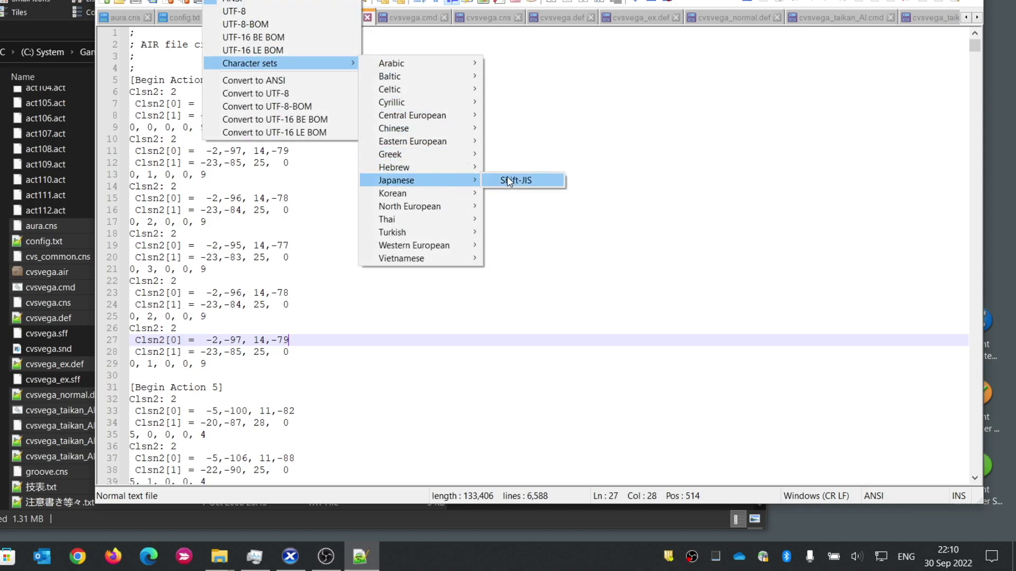
left_click(508, 179)
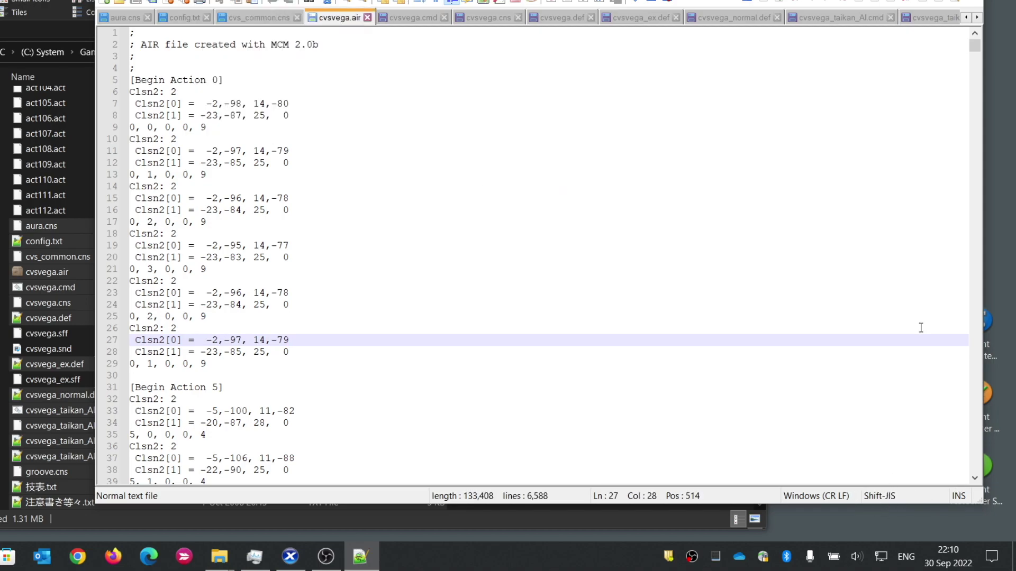
left_click_drag(977, 52, 989, 22)
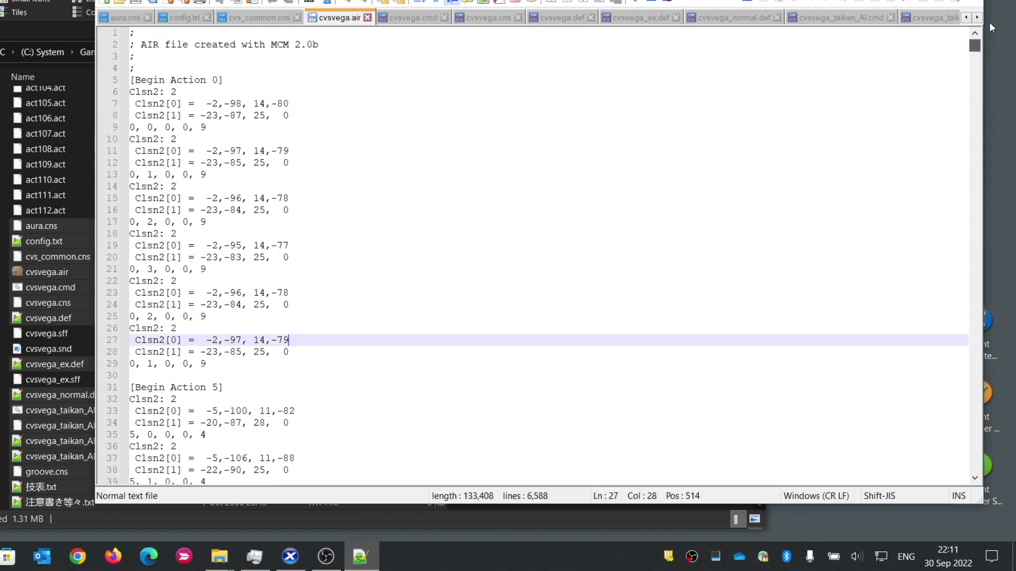
left_click(215, 2)
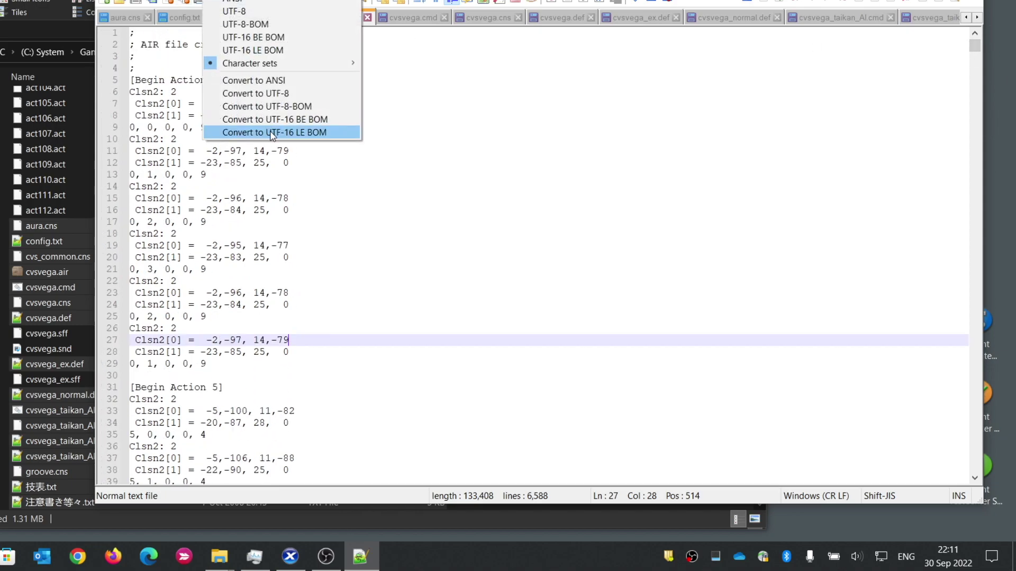
left_click(239, 109)
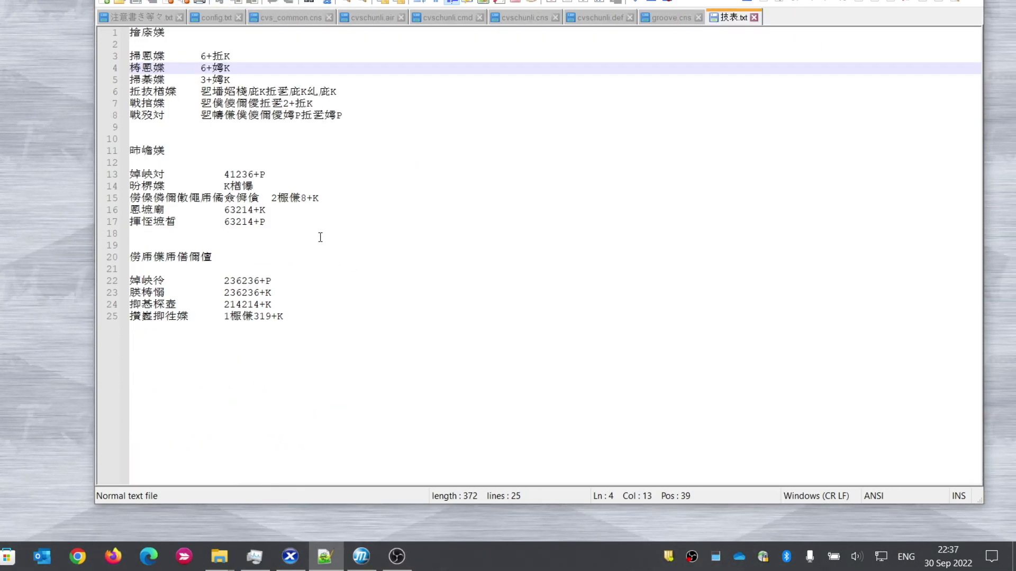
- Examine the characters of the move list in 技表.txt and the file's current encoding
left_click(291, 151)
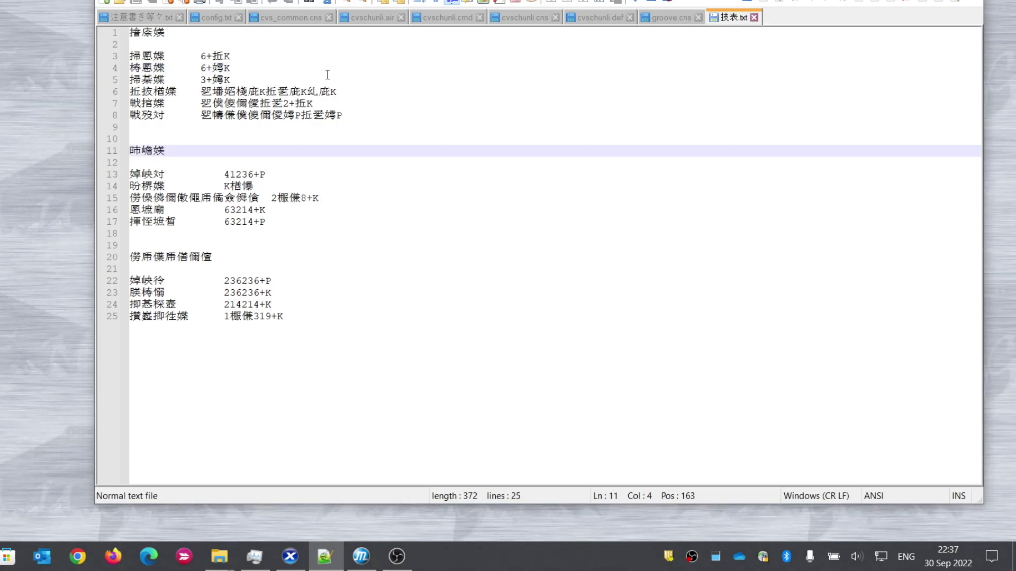
left_click_drag(130, 32, 315, 322)
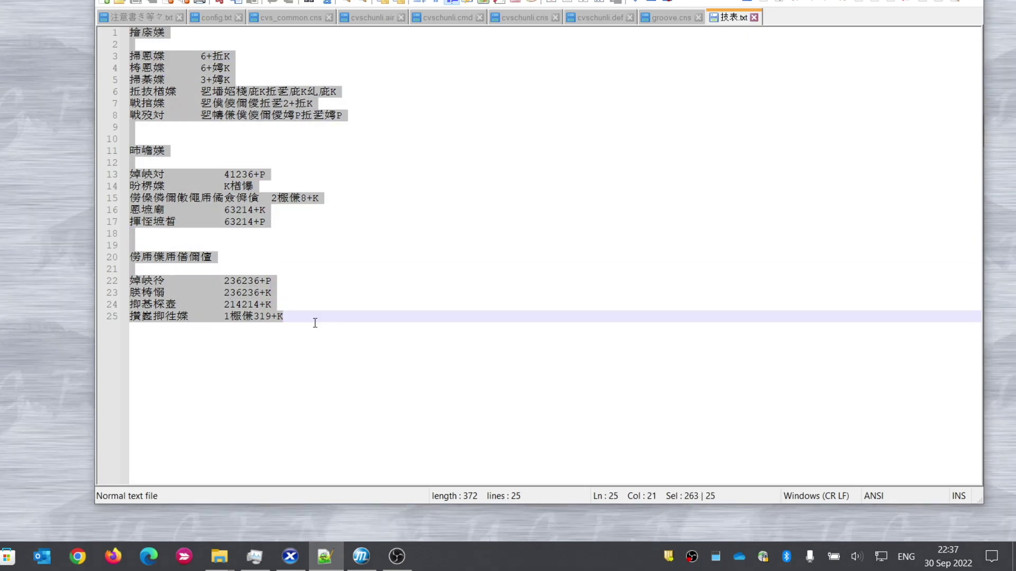
triple_click(315, 323)
left_click(324, 328)
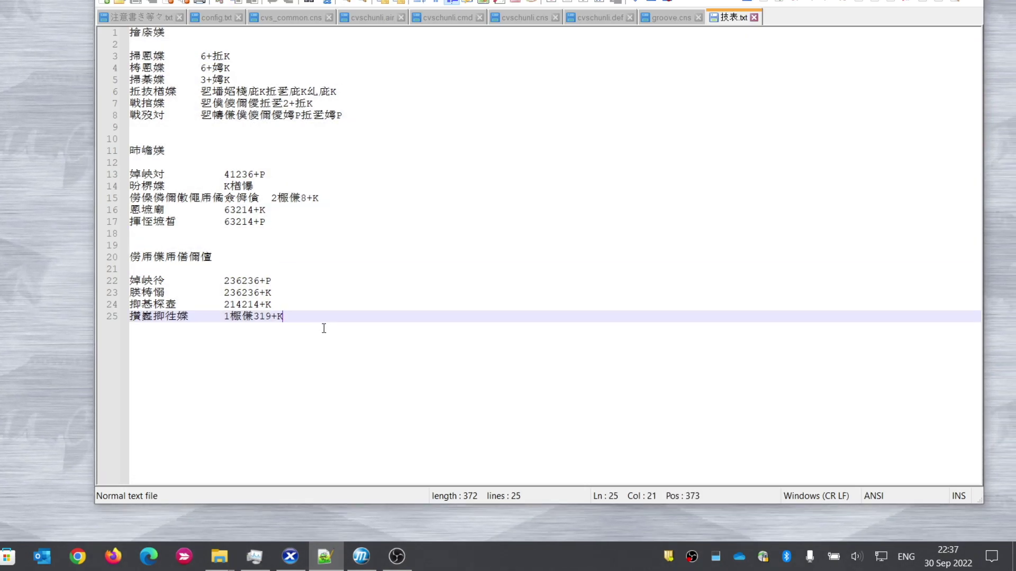
left_click_drag(386, 340, 357, 237)
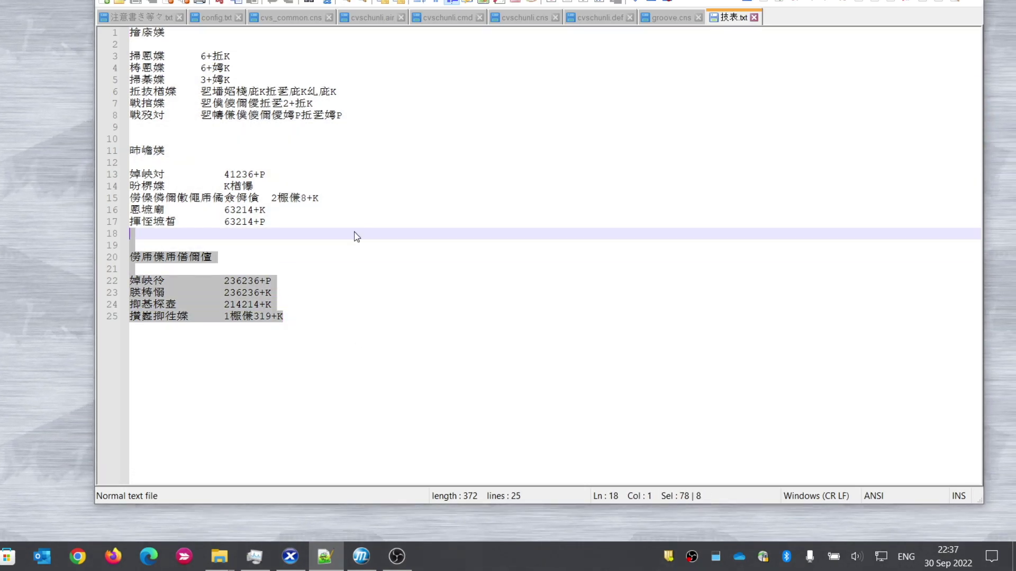
left_click(434, 292)
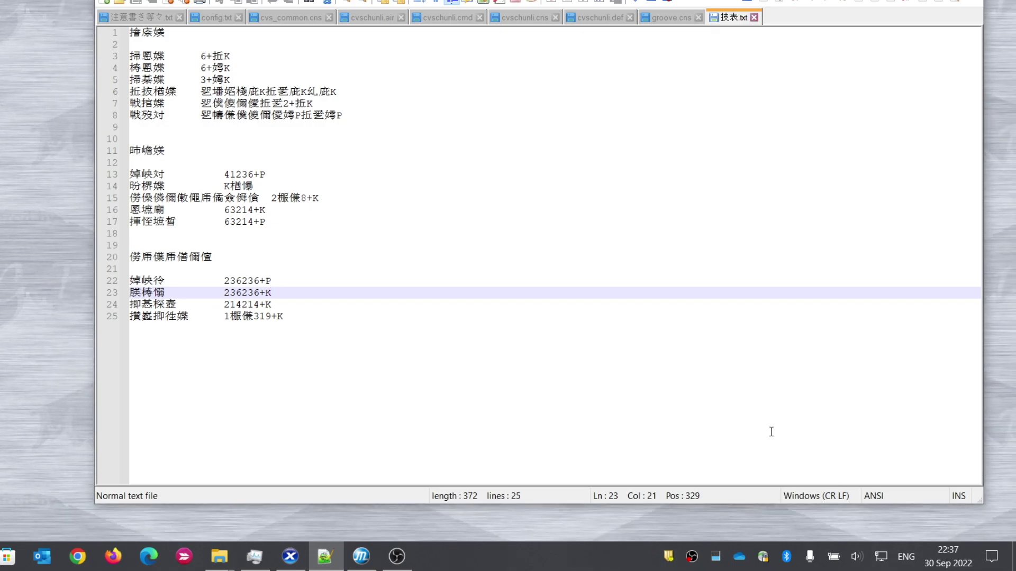
key("alt+n")
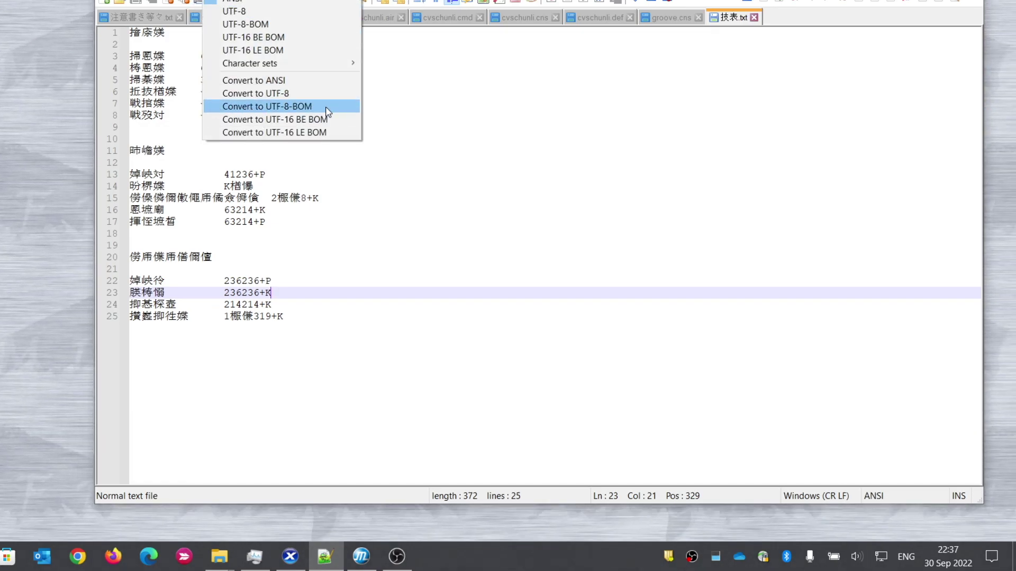
left_click(297, 185)
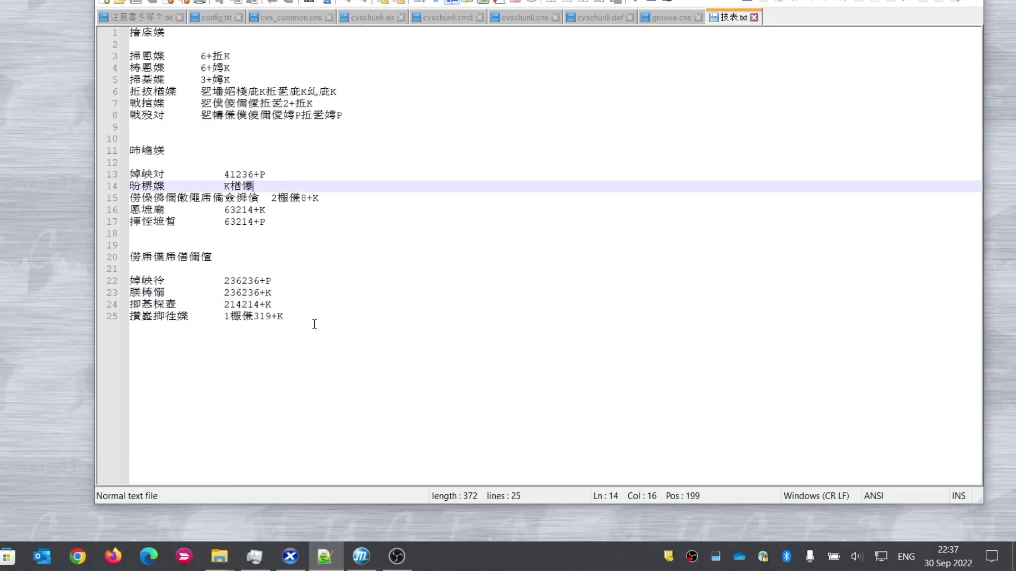
left_click_drag(314, 324, 132, 30)
left_click(202, 79)
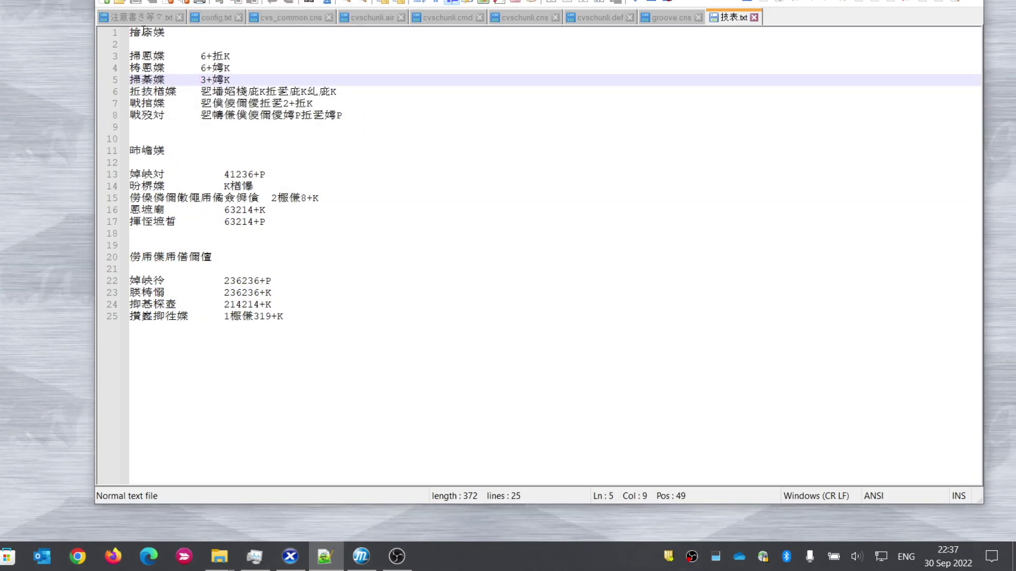
left_click(216, 0)
left_click(257, 247)
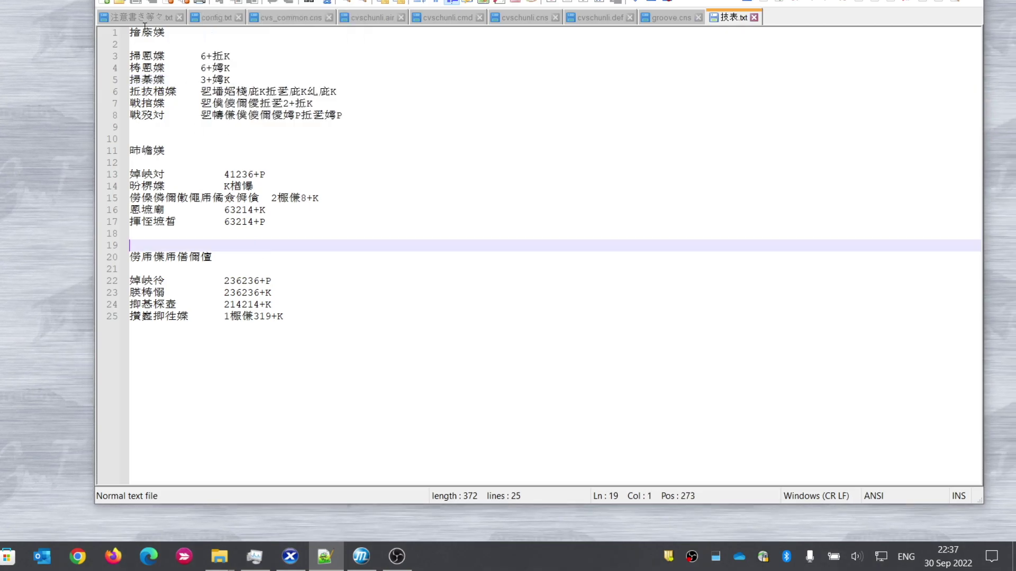
- Set the character set of 技表.txt to Japanese Shift-JIS and convert the file to UTF-8-BOM
left_click_drag(133, 31, 348, 381)
key("alt+n")
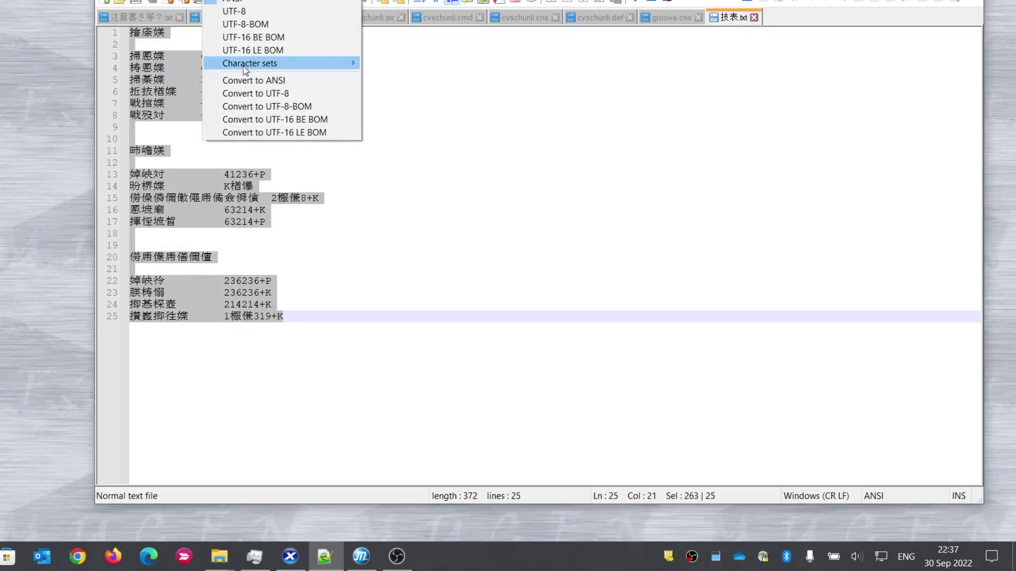
mouse_move(238, 67)
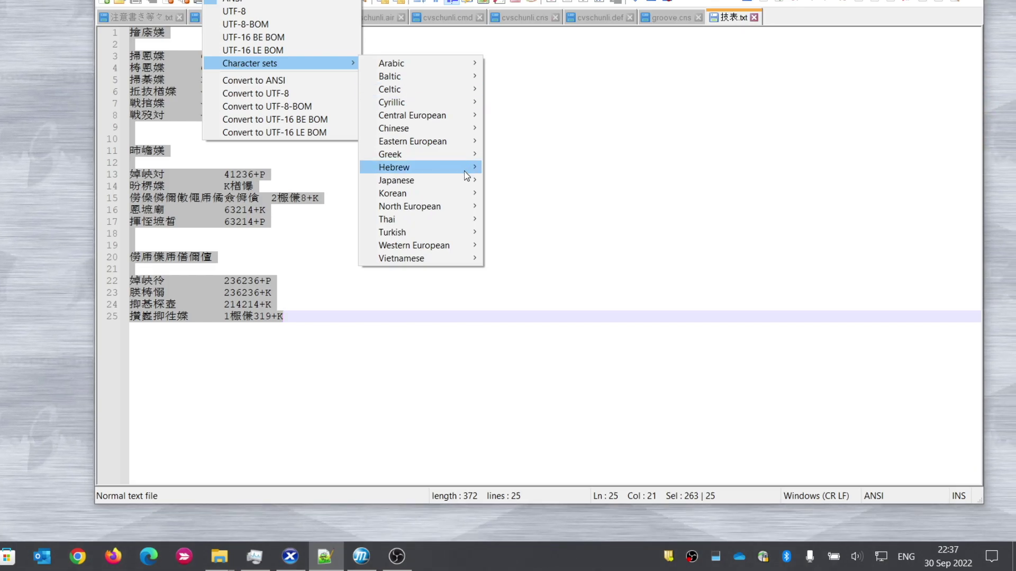
mouse_move(460, 180)
left_click(510, 185)
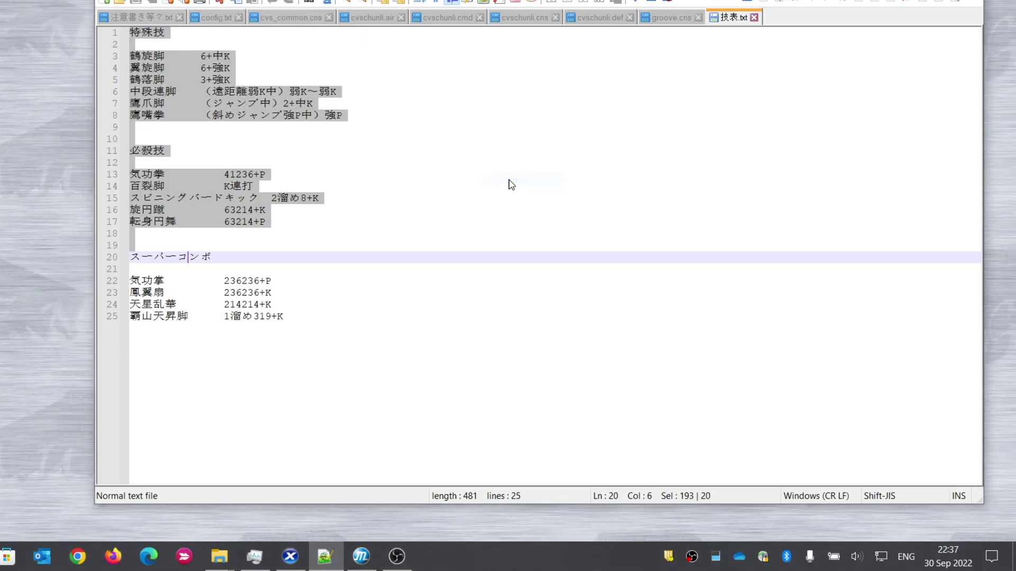
left_click(503, 180)
left_click_drag(147, 34, 296, 317)
left_click(222, 0)
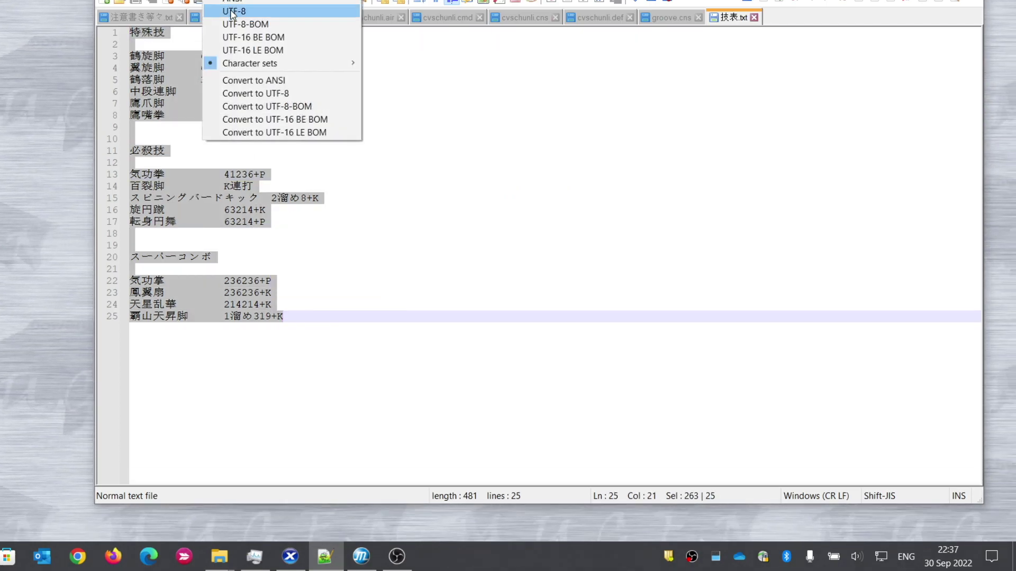
left_click(281, 106)
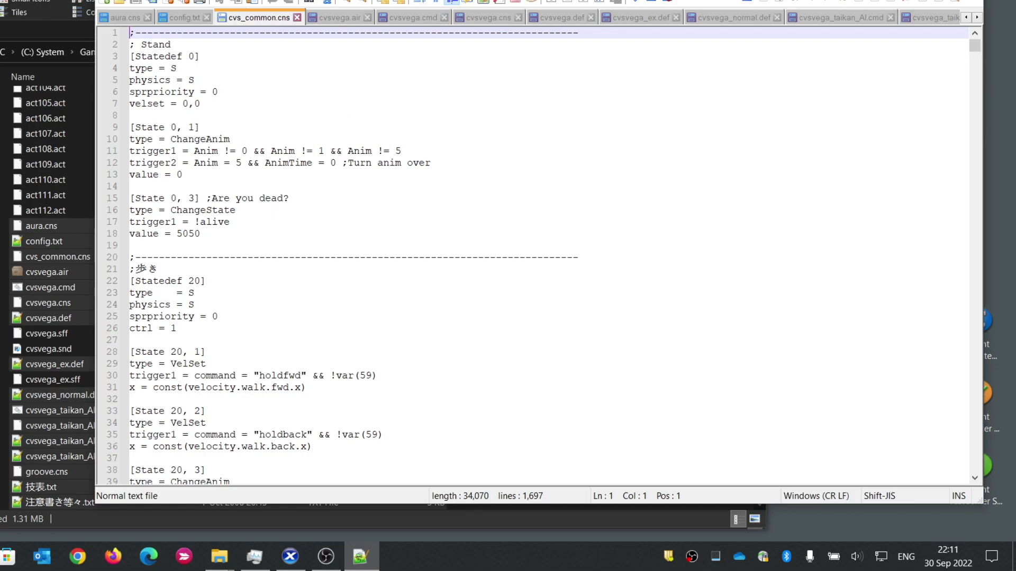
- Convert cvs_common.cns and config.txt to UTF-8-BOM encoding
left_click(217, 0)
left_click(275, 104)
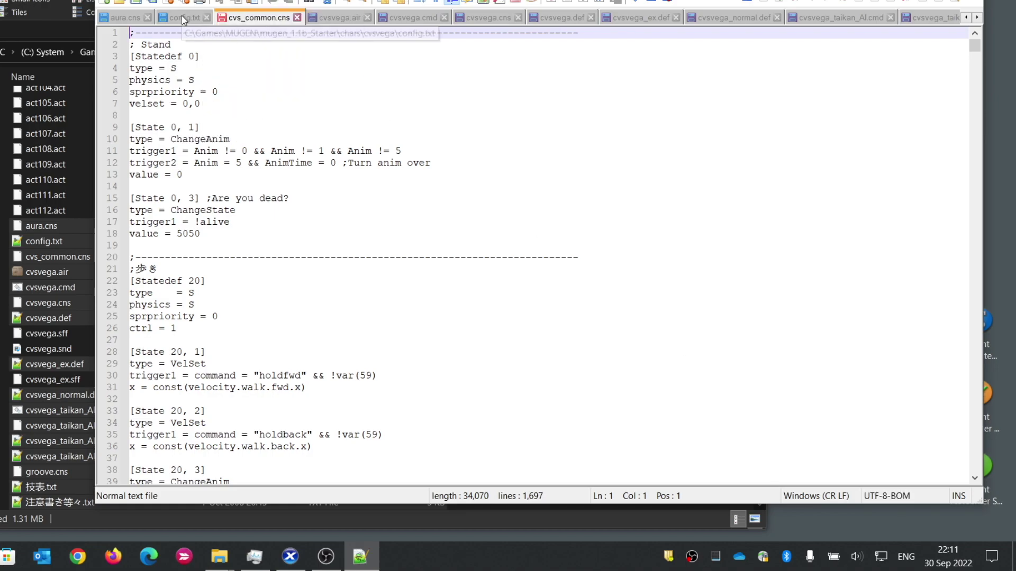
left_click(182, 14)
left_click(224, 0)
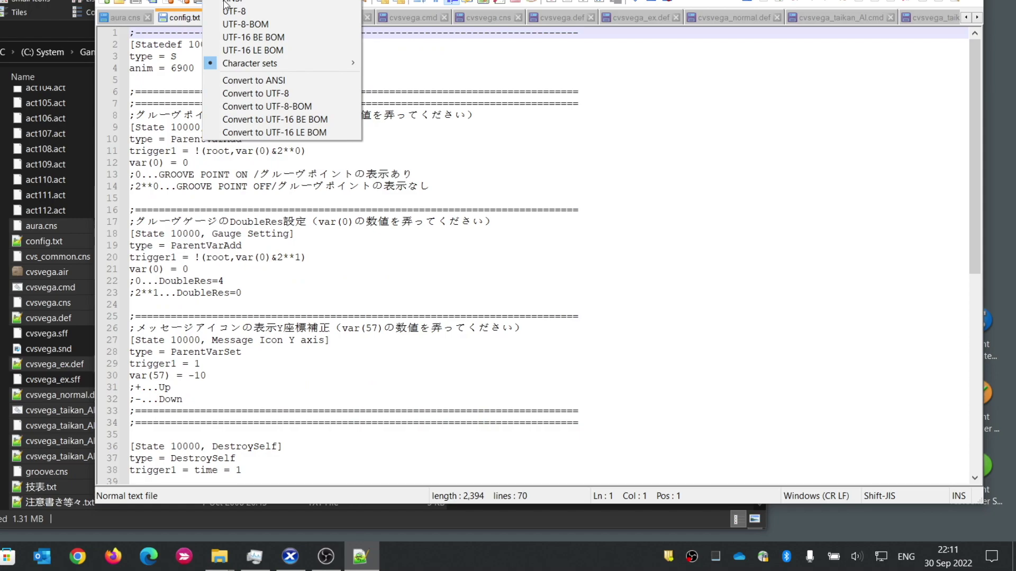
left_click(270, 106)
- Convert aura.cns to UTF-8-BOM encoding and save all open files
left_click(126, 17)
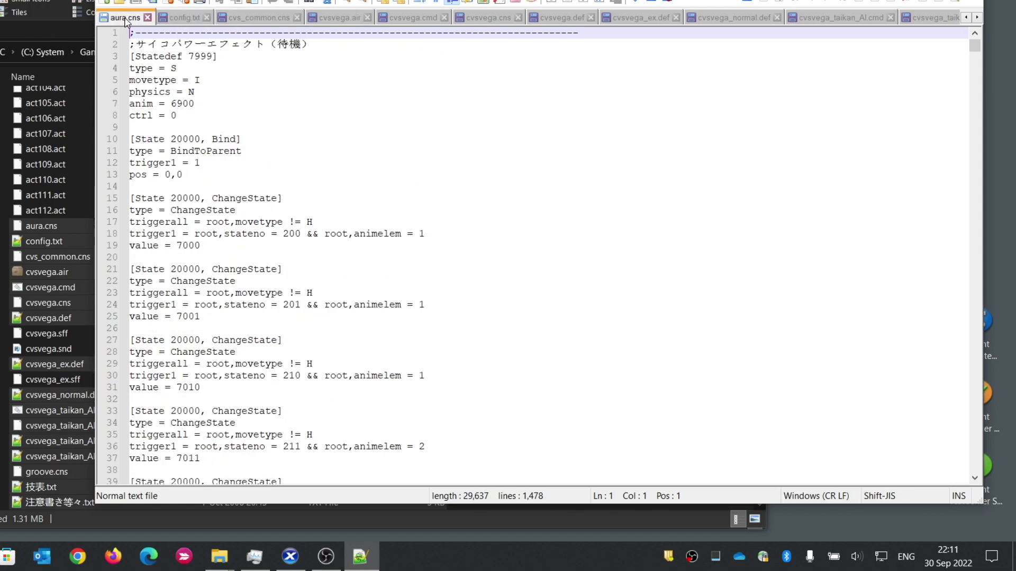
left_click(225, 0)
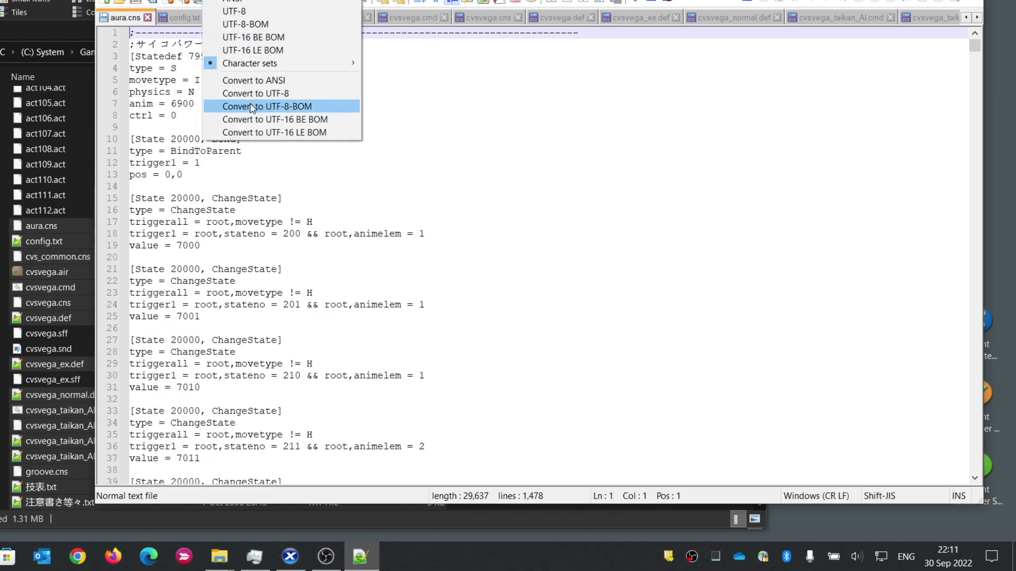
left_click(269, 107)
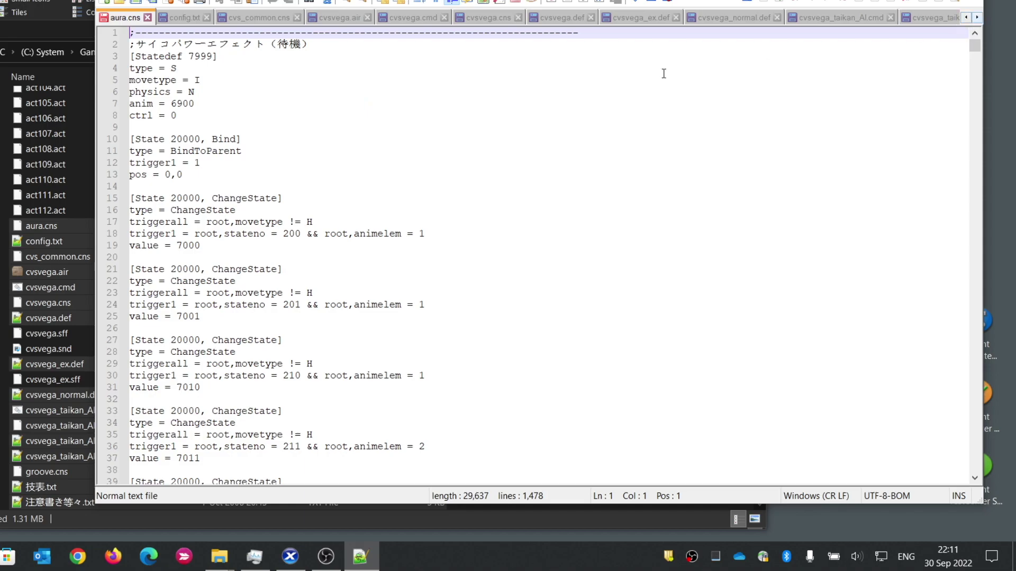
left_click(153, 2)
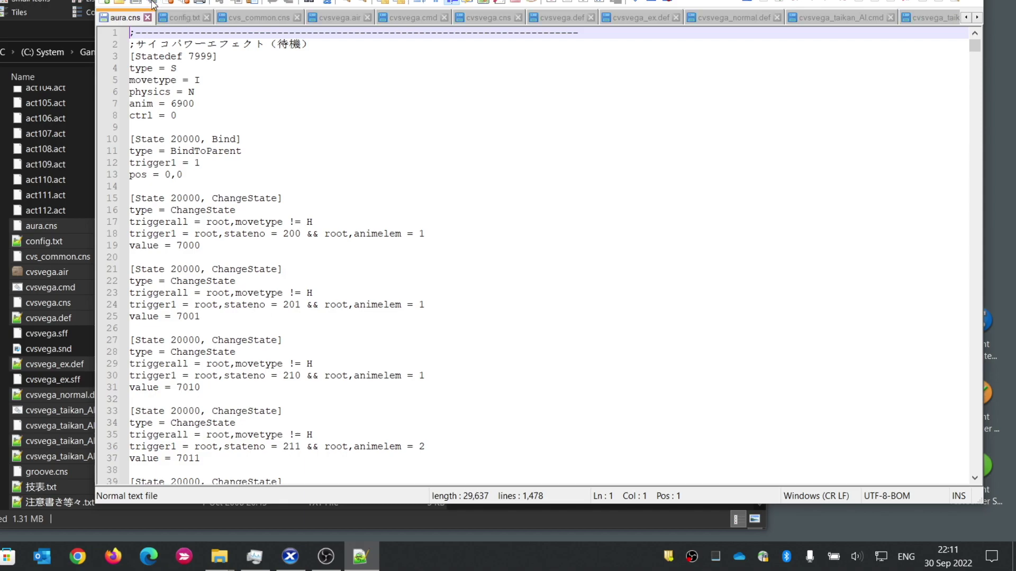
- Launch Fighter Factory and browse to the cvsvega character folder for a .def file to open
scroll(175, 81, "down", 10)
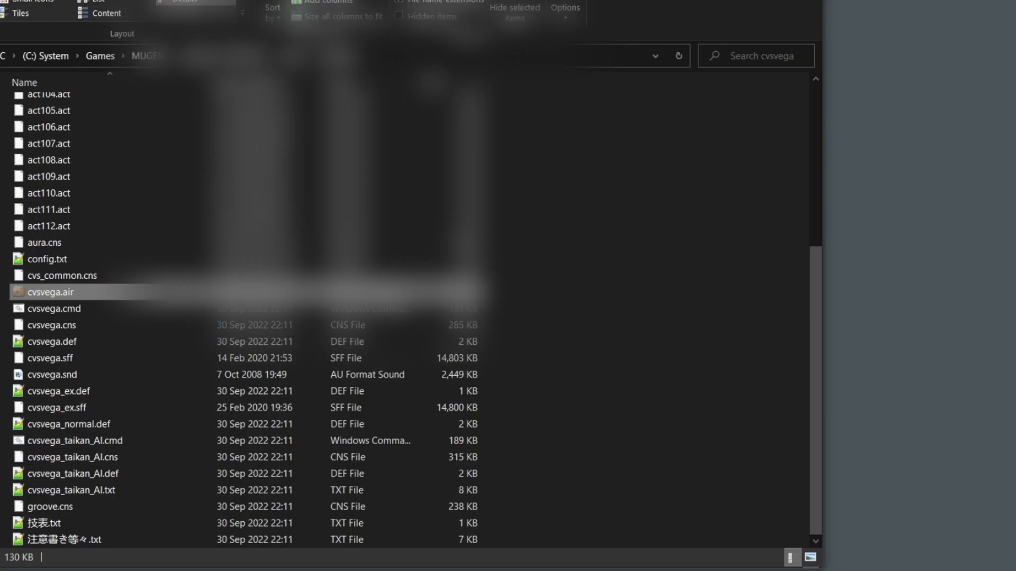
key("super")
type("fig")
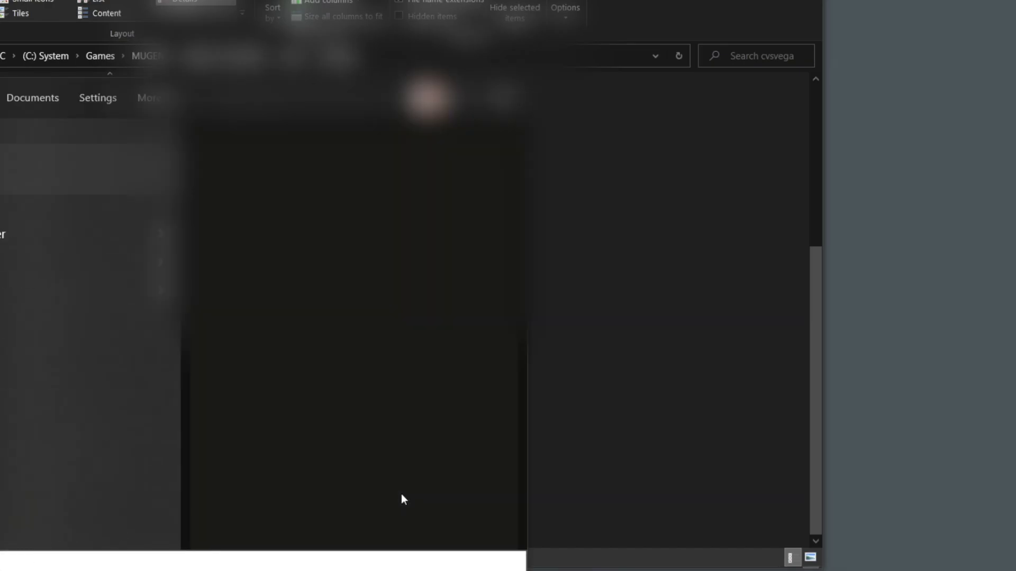
key("Return")
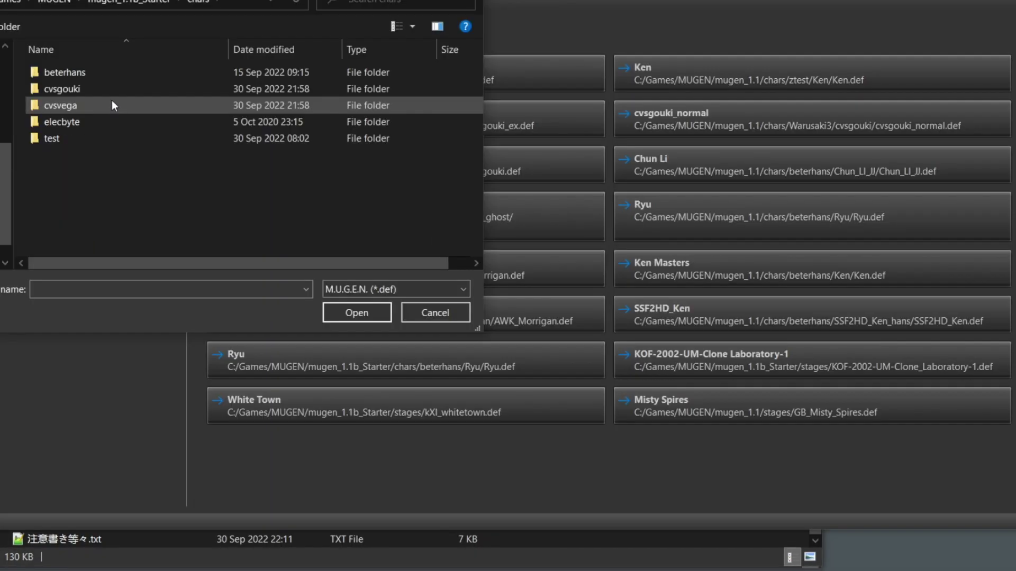
double_click(109, 106)
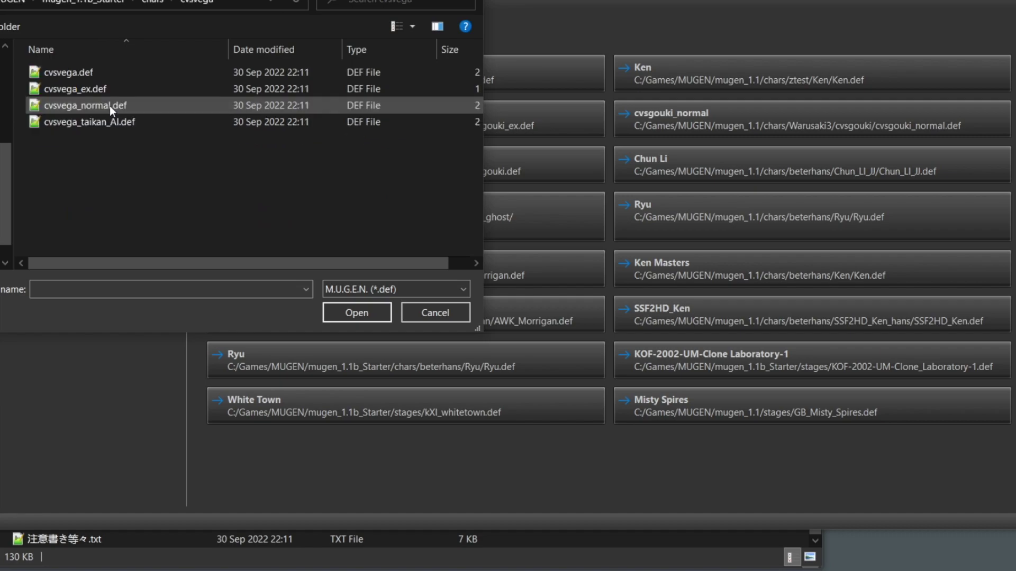
- Look over the cvsvega, cvsvega_ex, cvsvega_normal and cvsvega_taikan_AI .def files in the cvsvega folder
left_click(112, 73)
left_click(112, 89)
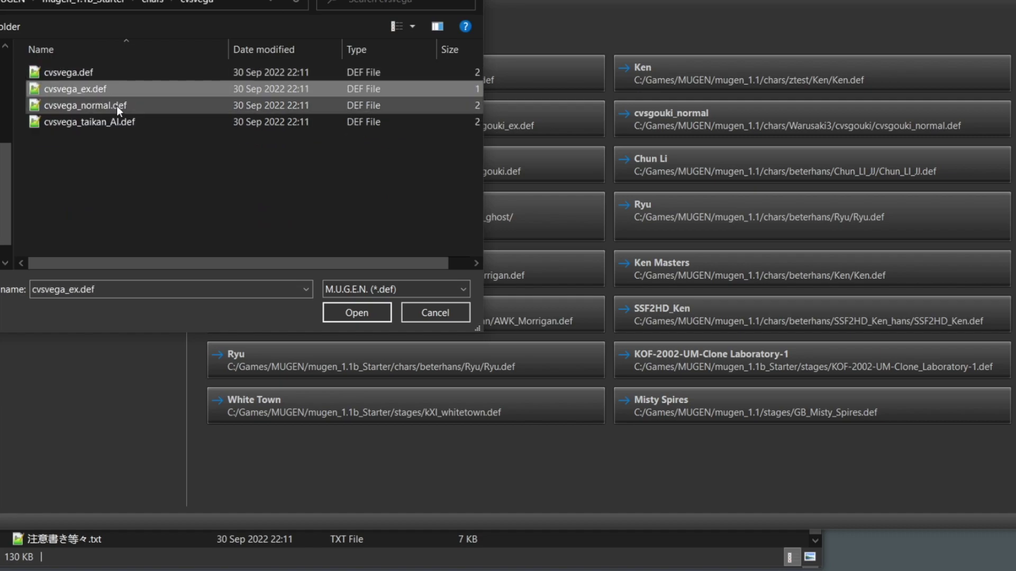
left_click(117, 106)
left_click(119, 121)
left_click(121, 106)
left_click(121, 89)
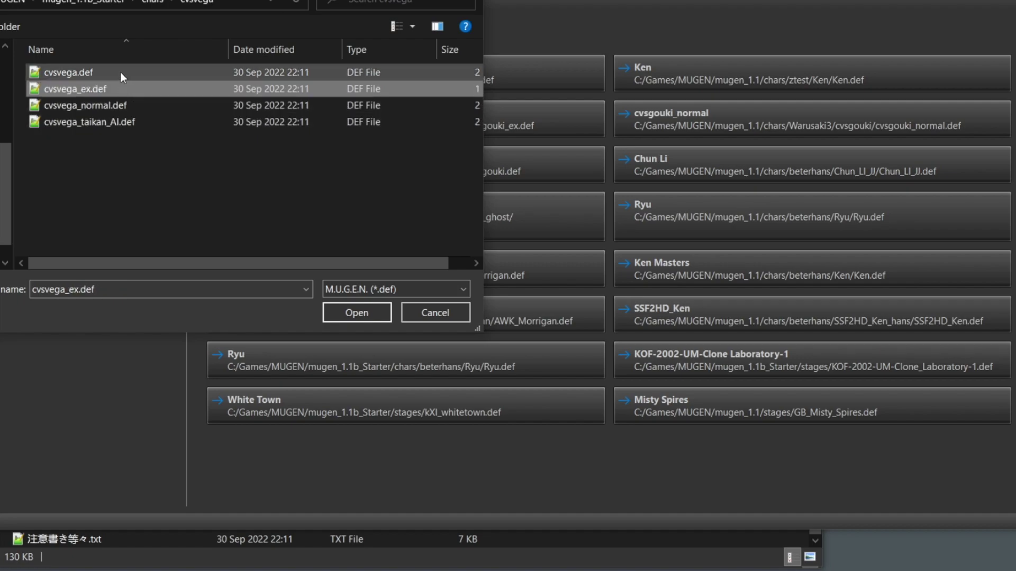
left_click(121, 74)
left_click(120, 89)
left_click(95, 73)
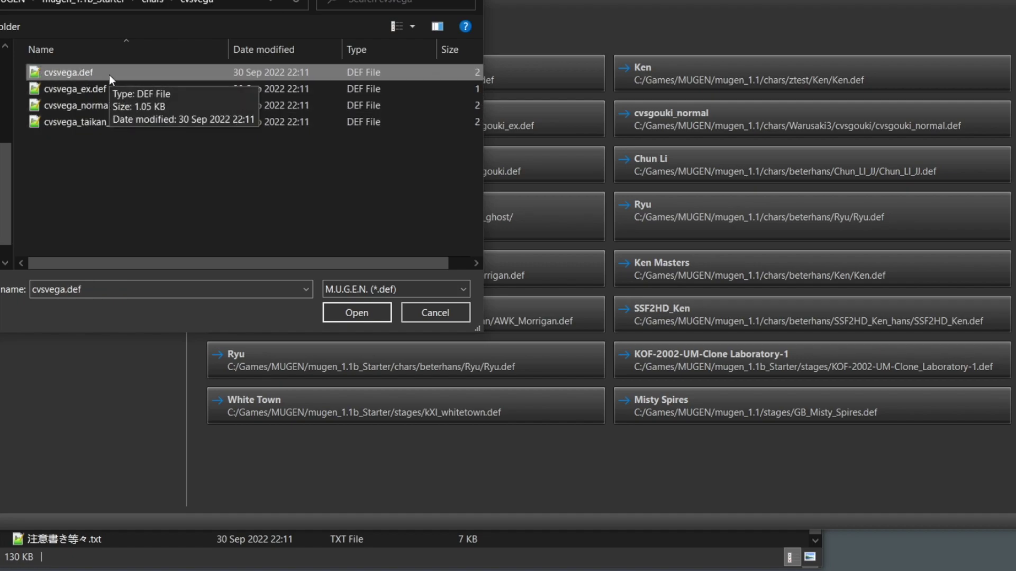
left_click(103, 89)
left_click(112, 106)
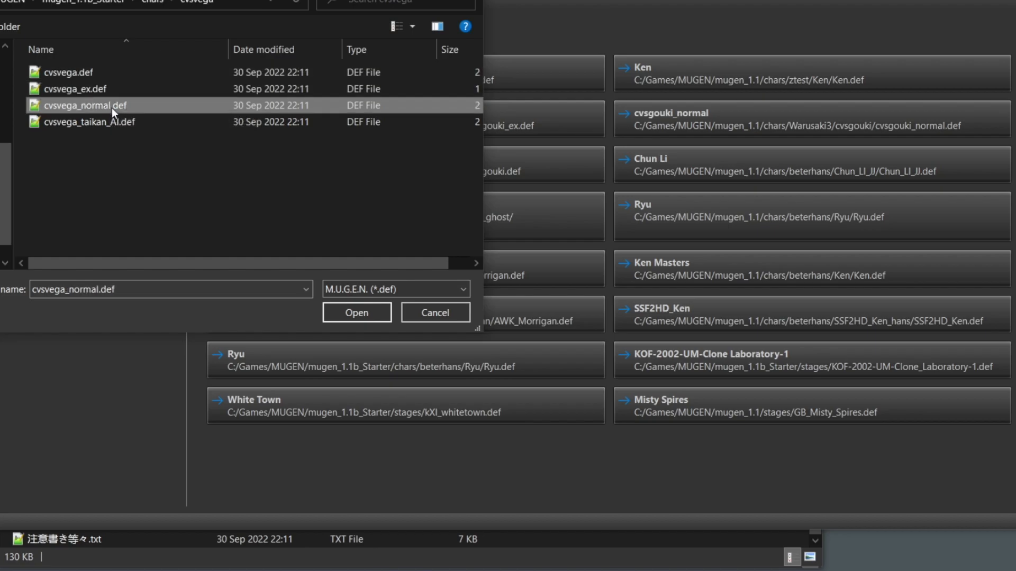
left_click(114, 122)
- Open cvsvega.def and check how the Japanese comment on its author line is displayed
double_click(116, 72)
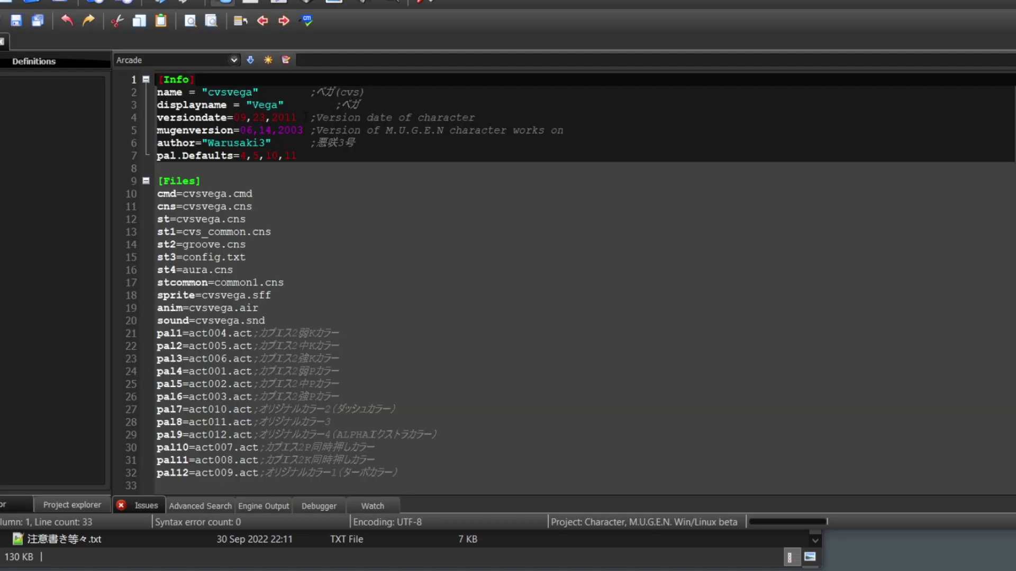
left_click_drag(316, 143, 155, 143)
left_click(343, 142)
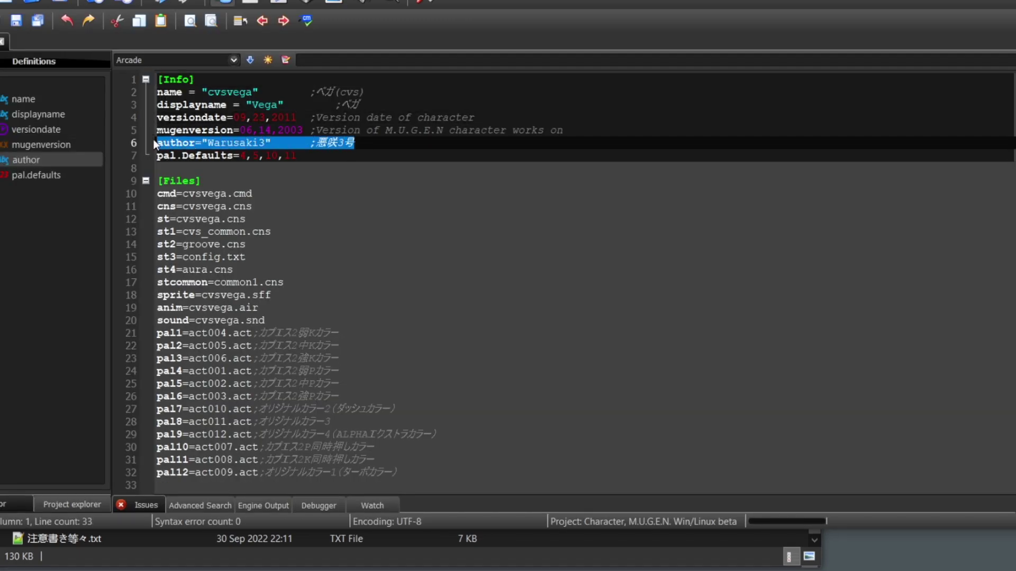
left_click(222, 169)
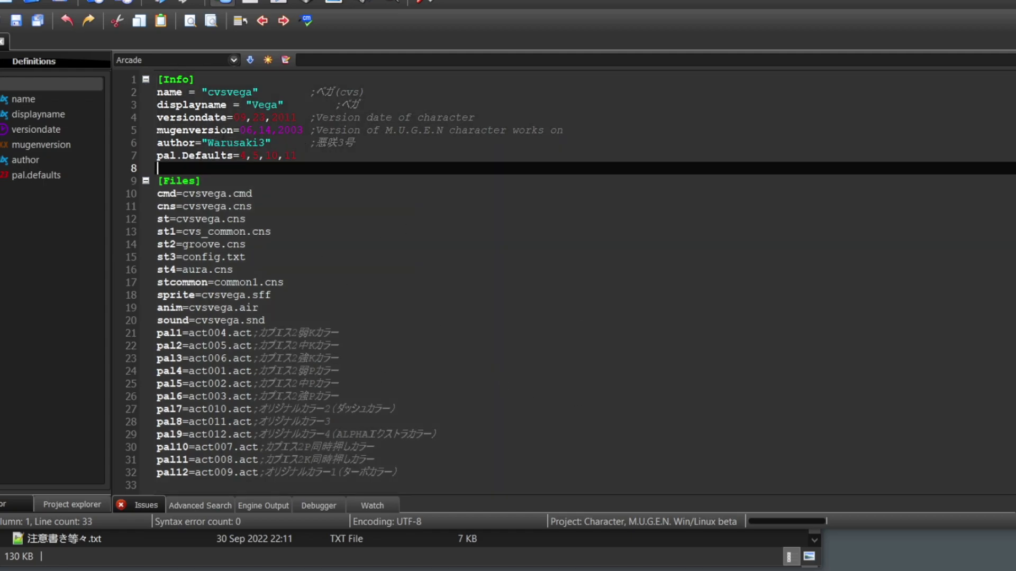
- Set mugenversion to 1.1 in the Info section of cvsvega.def and save the file
left_click_drag(239, 130, 303, 131)
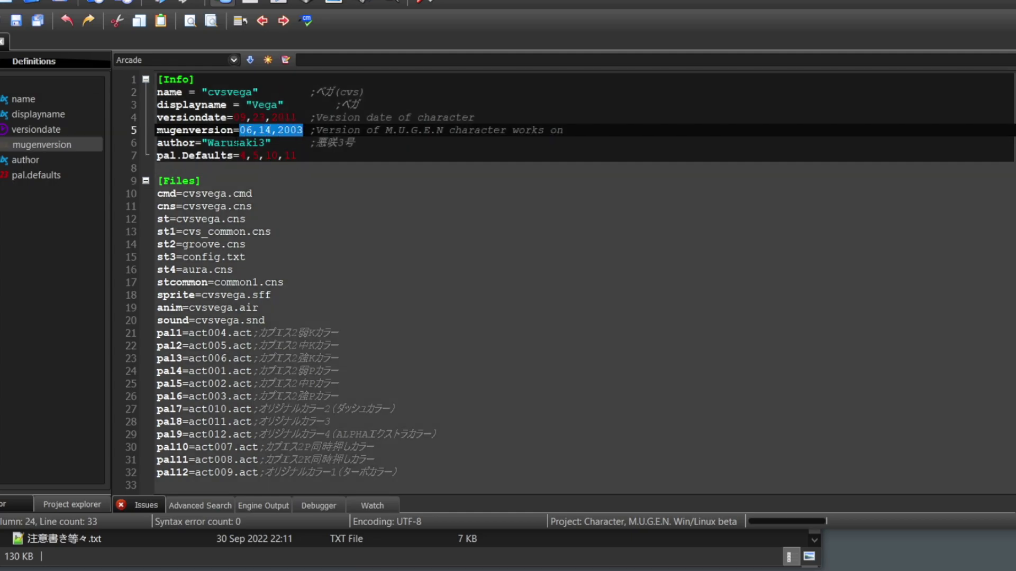
type("1.1")
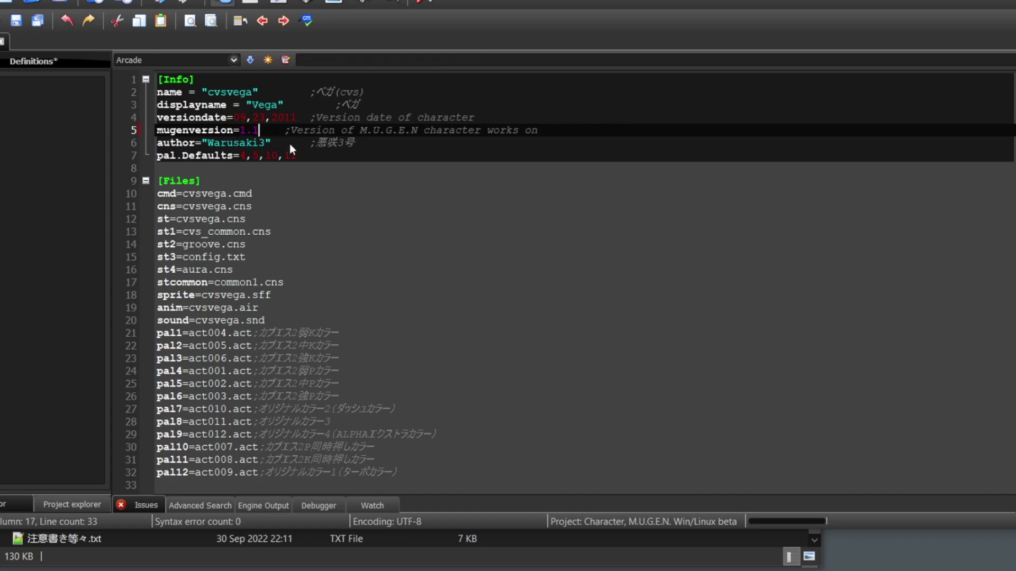
left_click(17, 21)
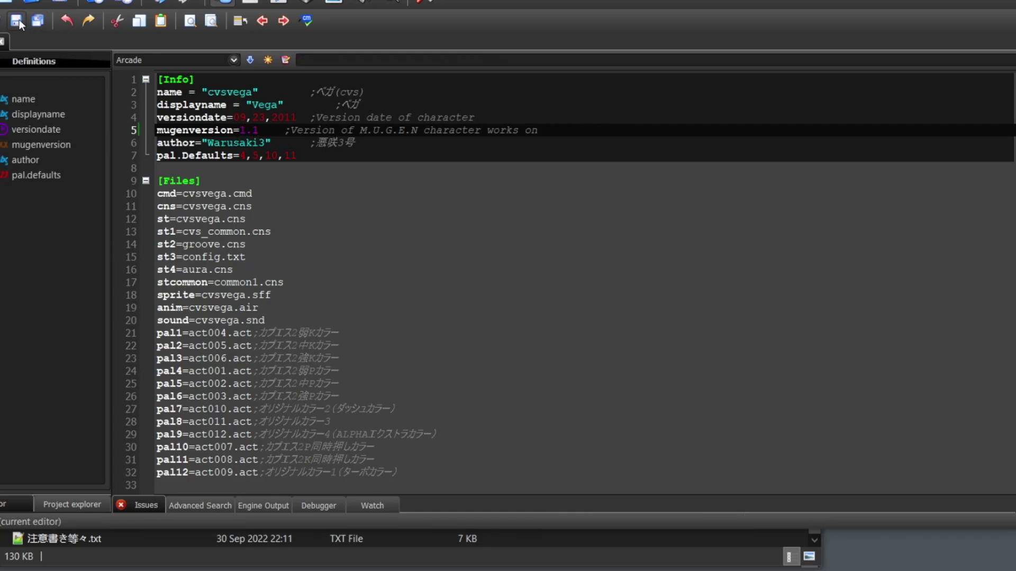
- Switch to the character's state files and bring up groove.cns
left_click(335, 2)
left_click(284, 59)
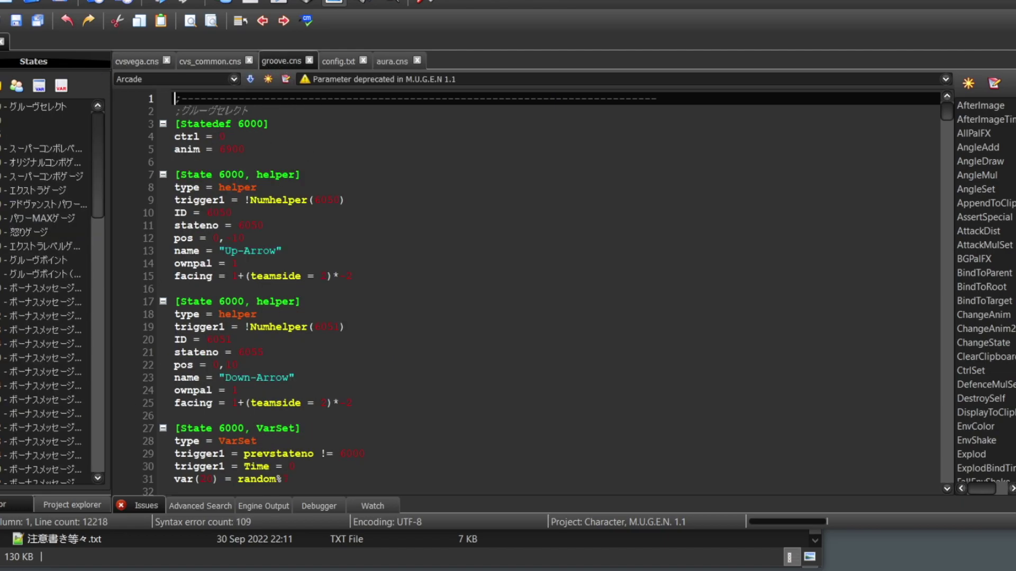
- Switch to File Explorer and copy groove.cns from the cvsgouki character folder
key("alt+Tab")
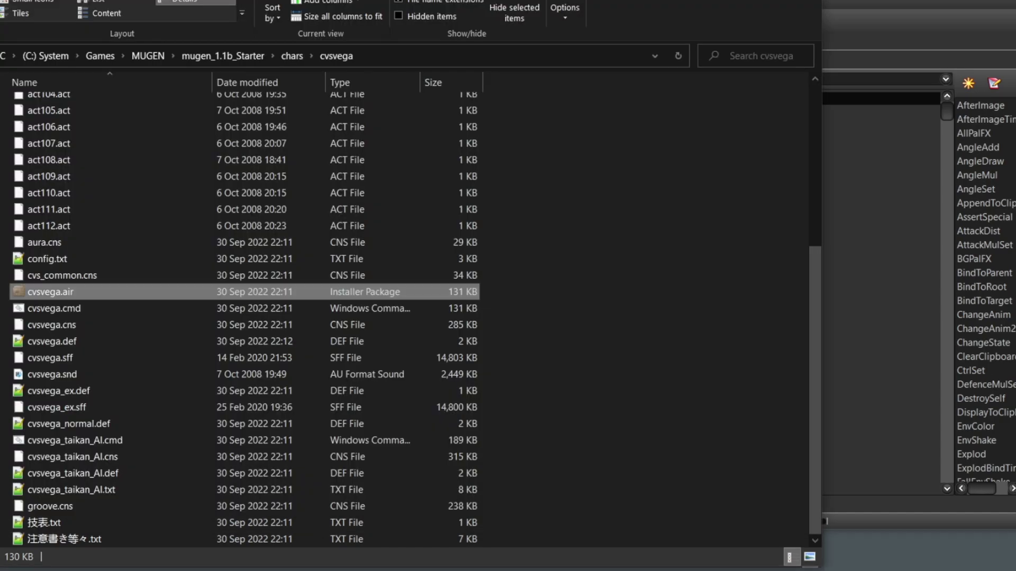
left_click(291, 56)
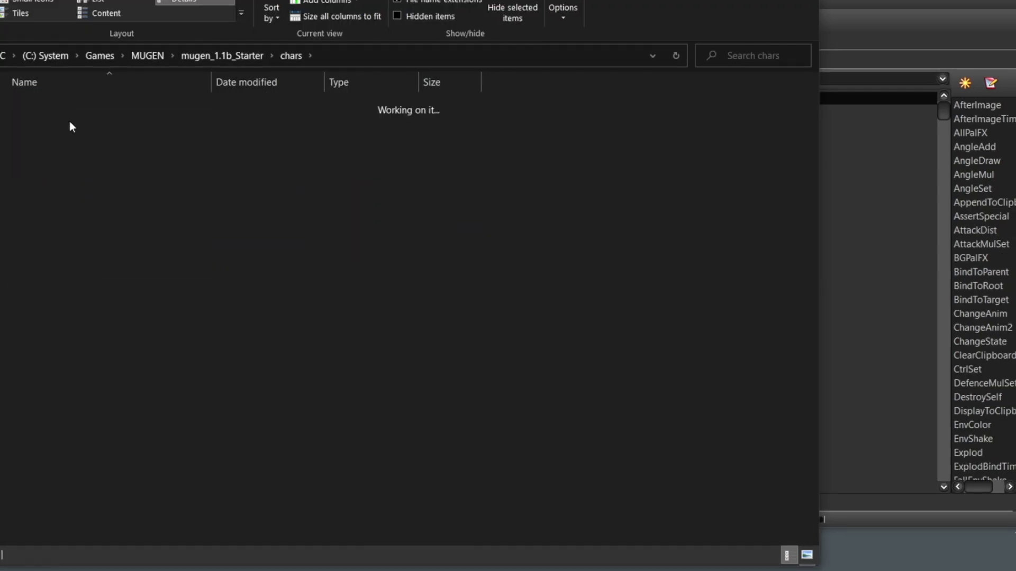
double_click(69, 122)
scroll(90, 204, "down", 5)
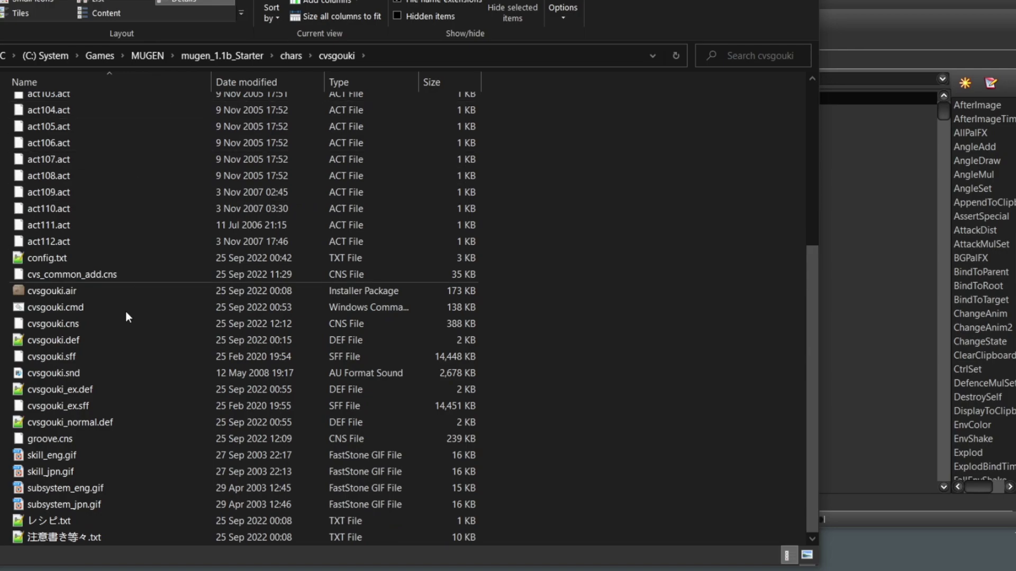
left_click(109, 442)
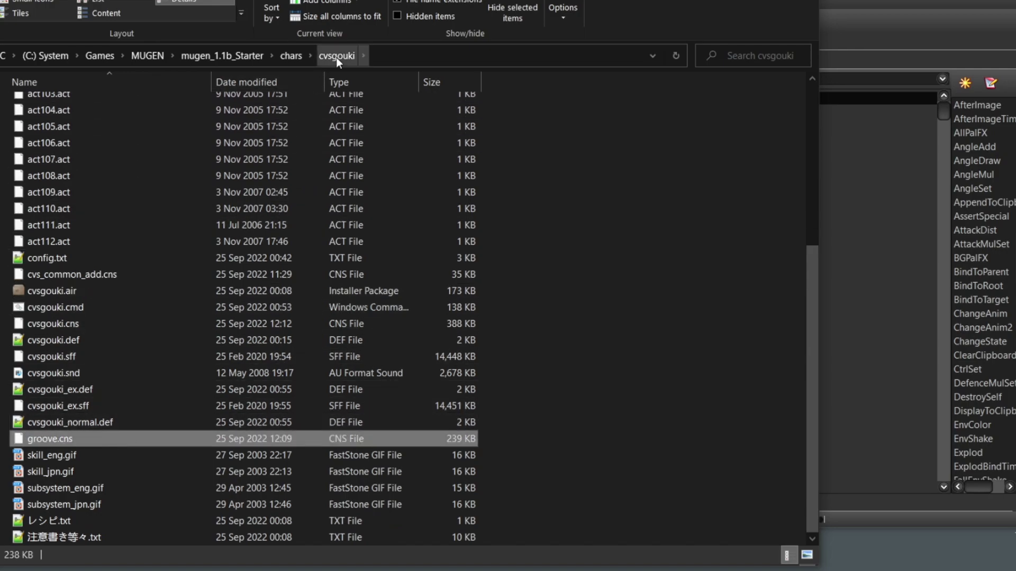
- Paste the copied groove.cns into the cvsvega folder, replacing the existing file, and select it there
left_click(292, 56)
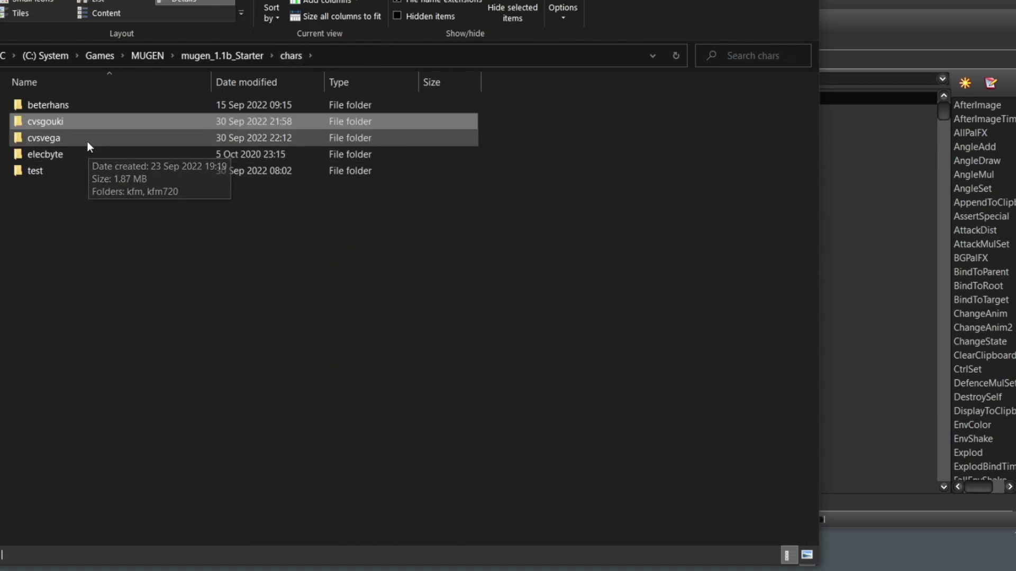
double_click(87, 139)
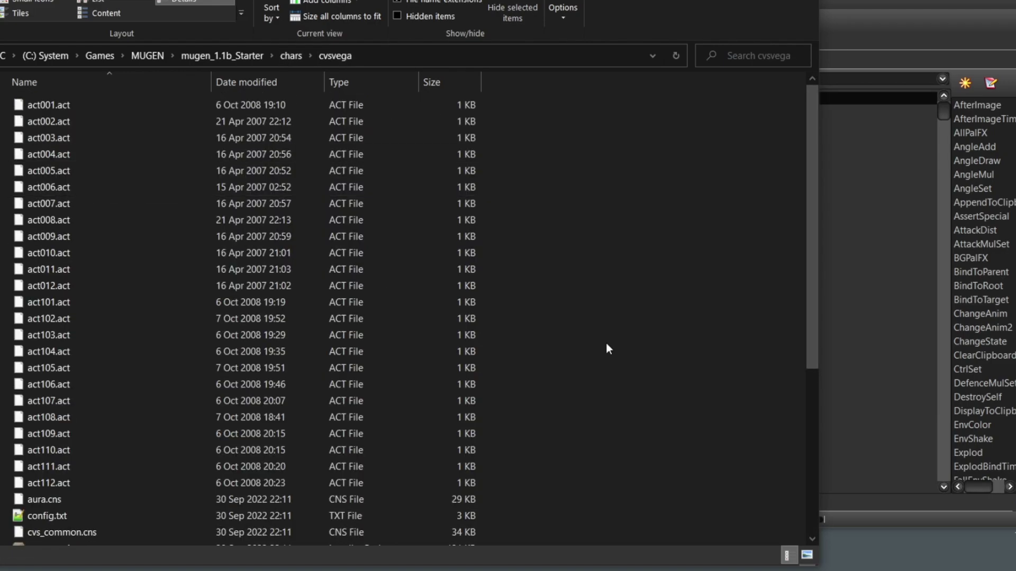
scroll(576, 356, "down", 1)
scroll(571, 359, "down", 5)
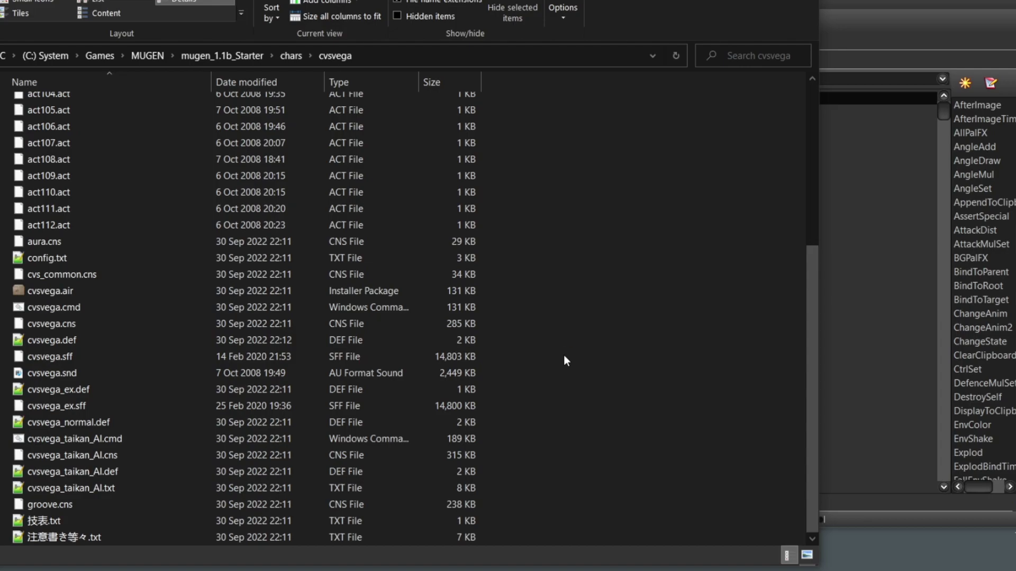
key("ctrl+v")
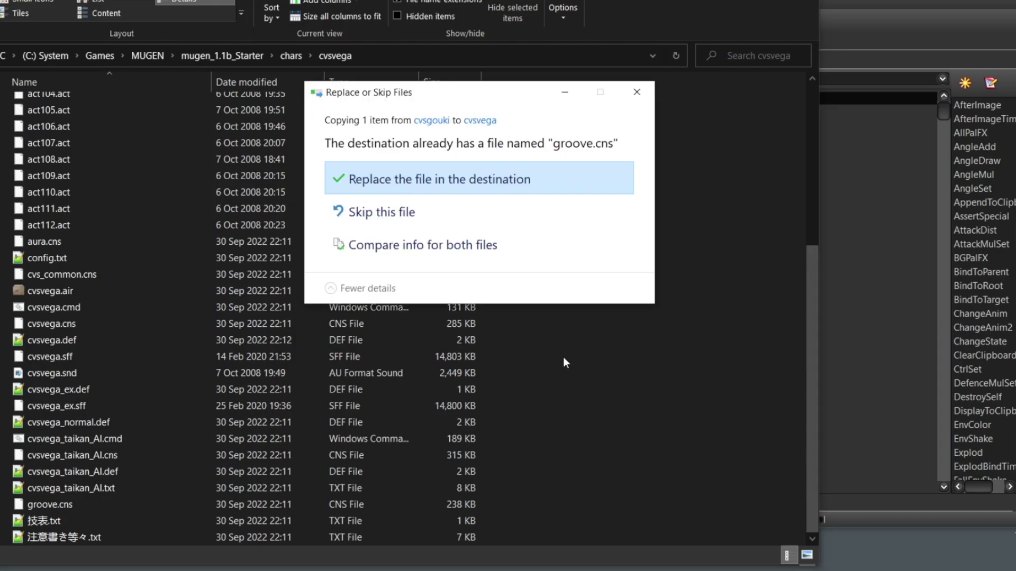
left_click(428, 189)
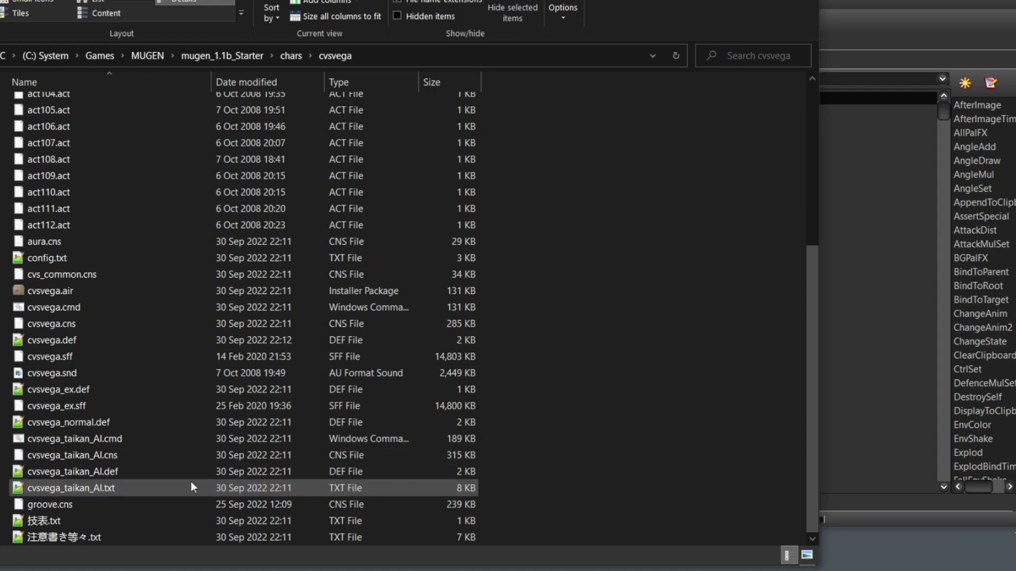
left_click(112, 511)
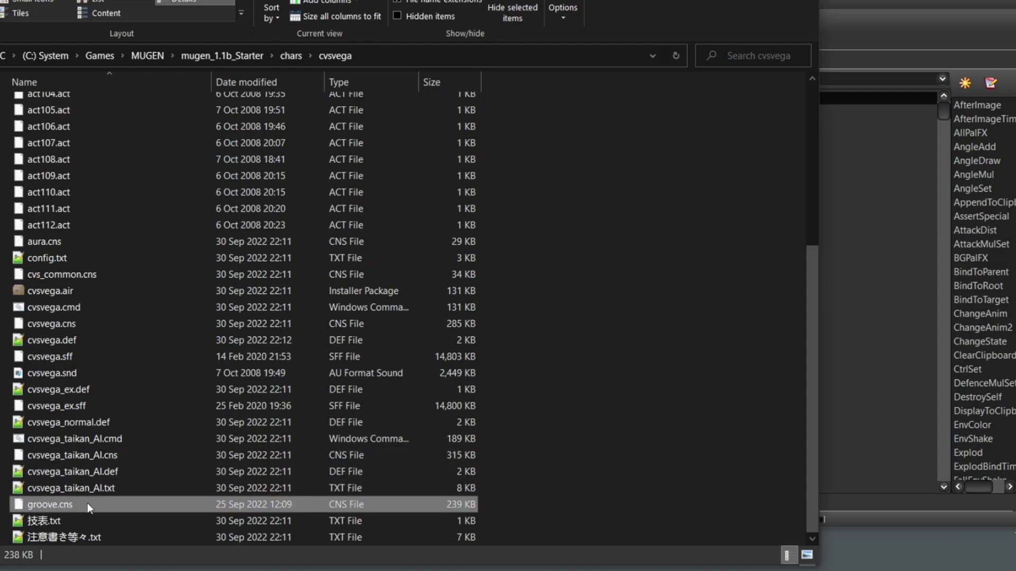
- Switch back to Fighter Factory and decline reloading the other instances of the modified groove.cns
left_click(850, 435)
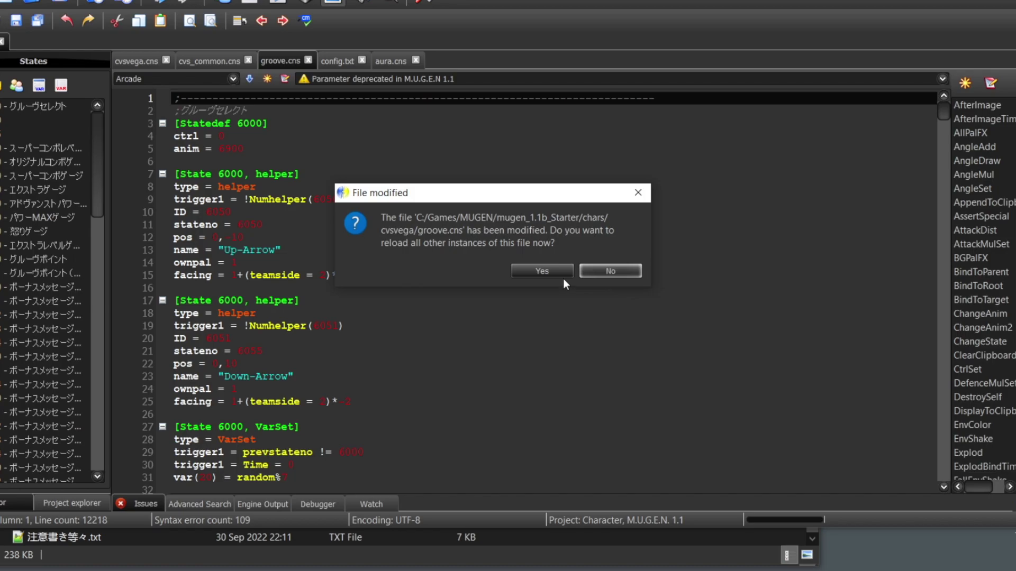
left_click(626, 272)
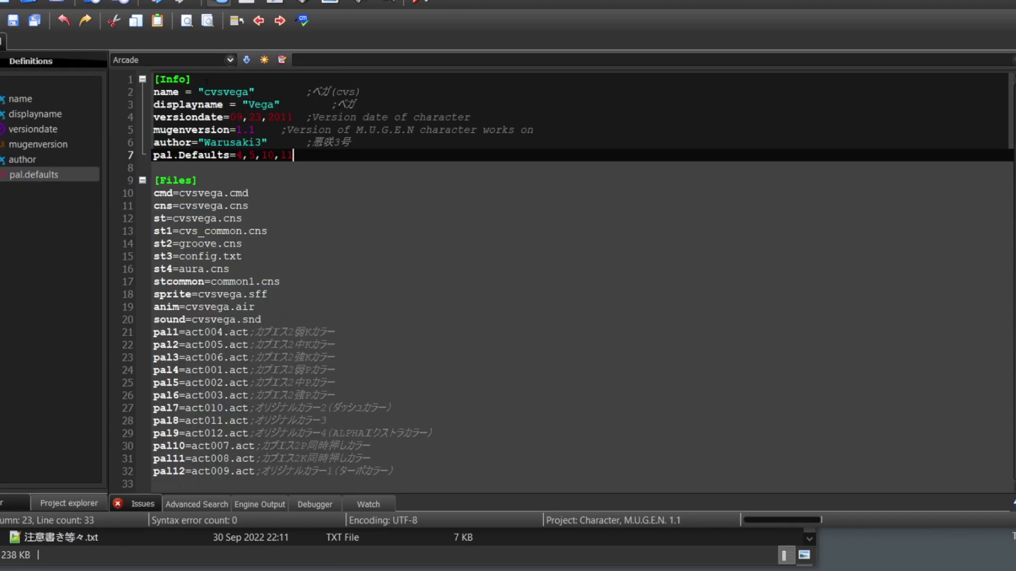
- Review the Info section of cvsvega.def, highlighting the mugenversion value and checking the pal.Defaults line
left_click(206, 79)
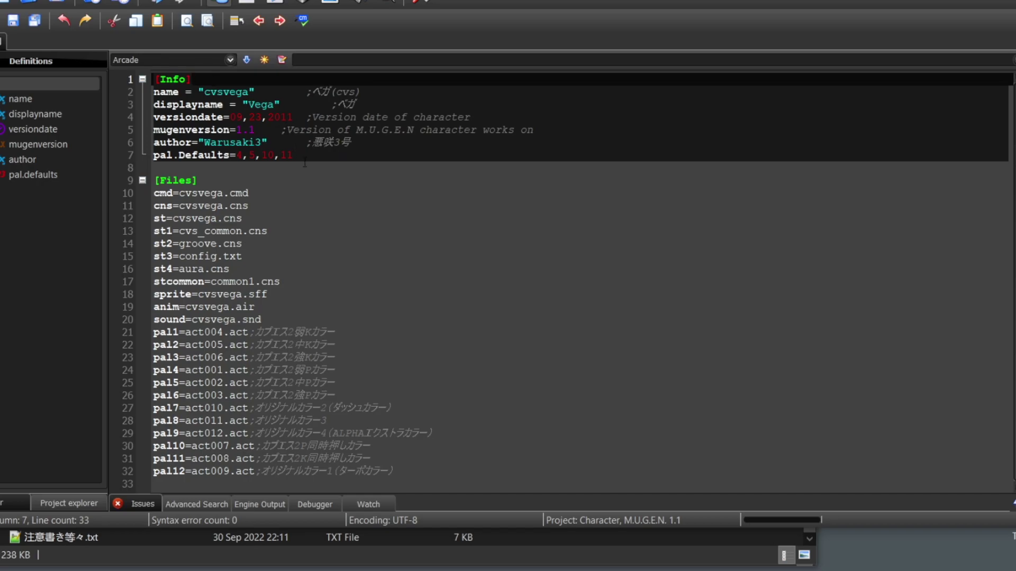
left_click(308, 154)
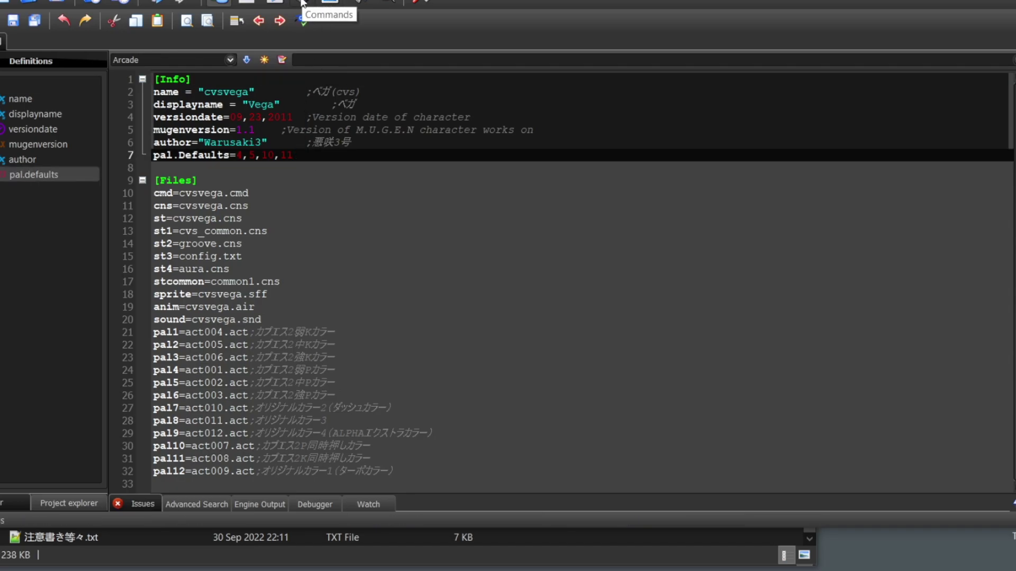
mouse_move(255, 129)
left_mouse_down()
mouse_move(237, 130)
mouse_move(255, 130)
left_mouse_up()
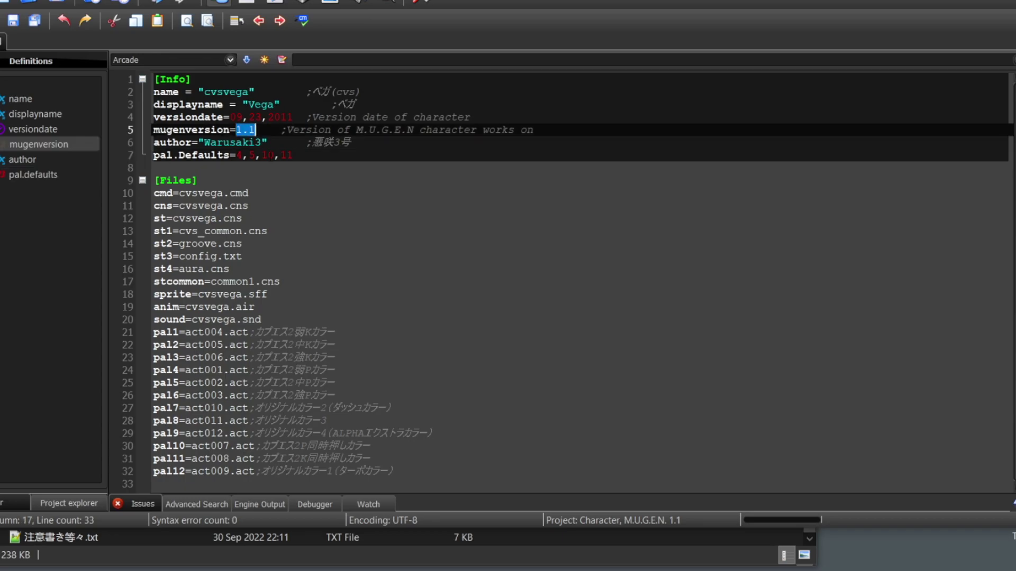
left_click(267, 155)
left_click(319, 160)
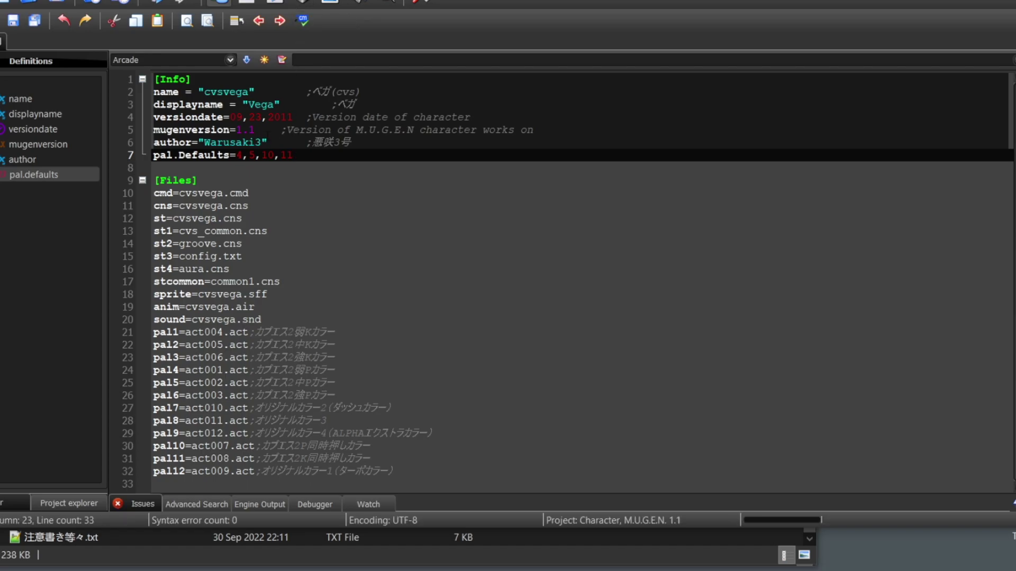
left_click_drag(255, 130, 236, 130)
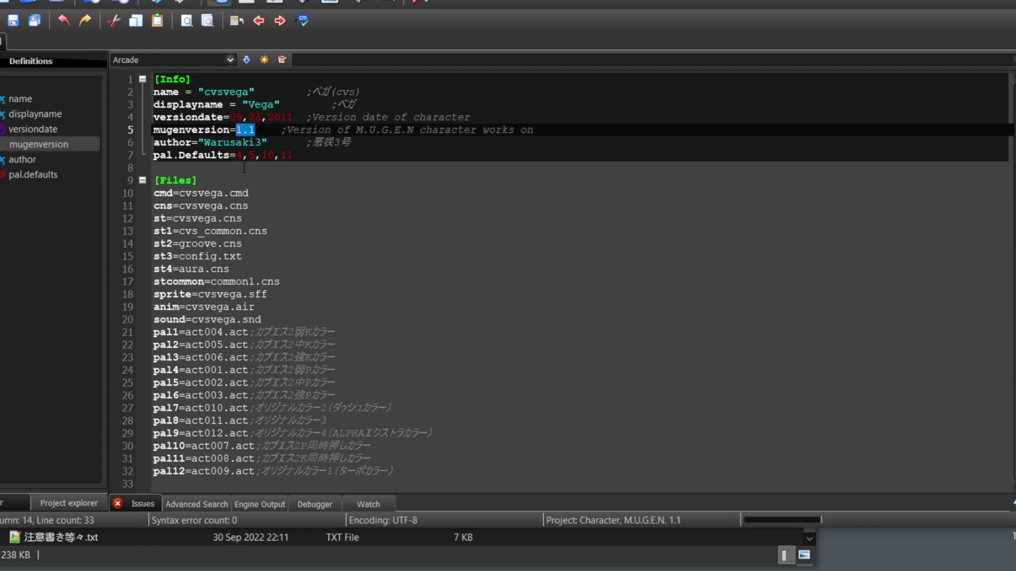